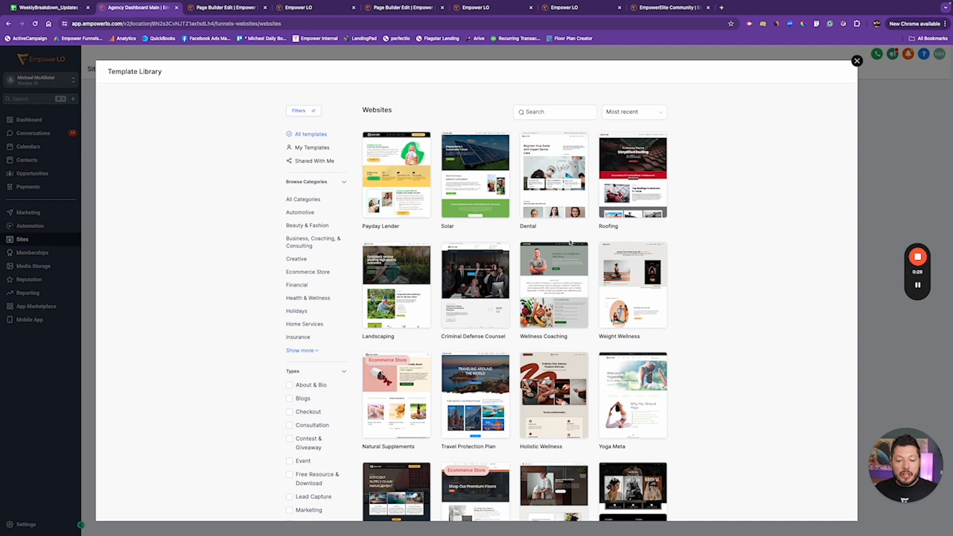
Look through the website templates in the Template Library, from the newest ones down to the end of the loaded list.
scroll(554, 279, down, 1)
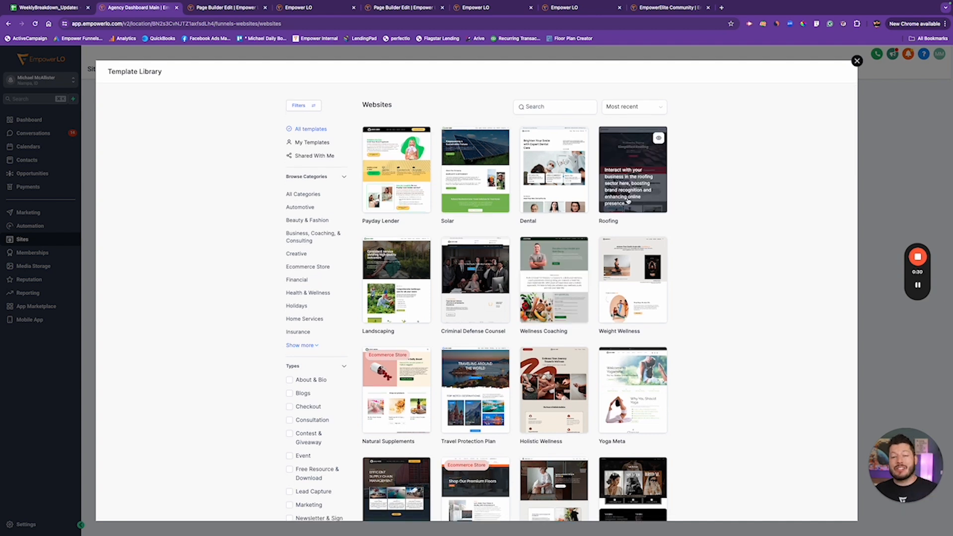
scroll(646, 164, up, 1)
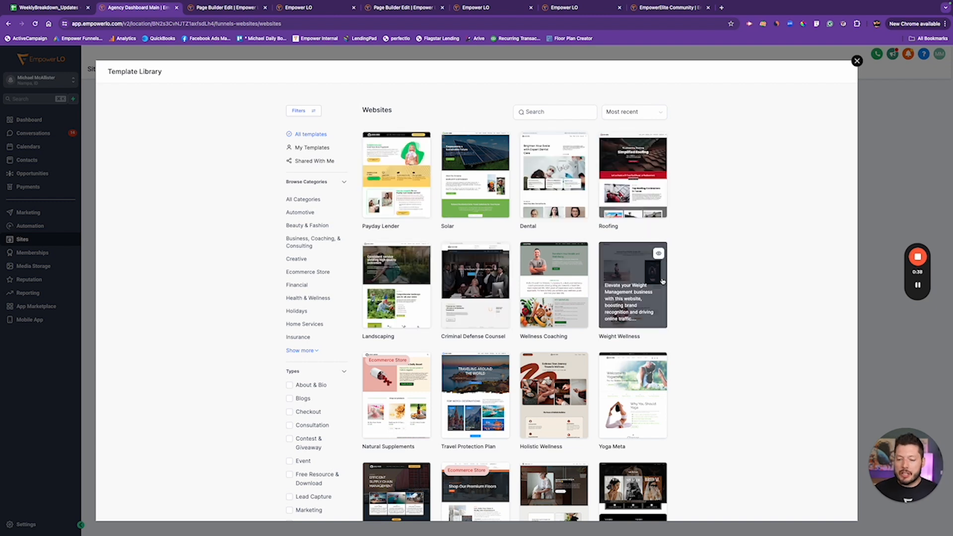
scroll(633, 276, down, 1)
scroll(633, 275, down, 20)
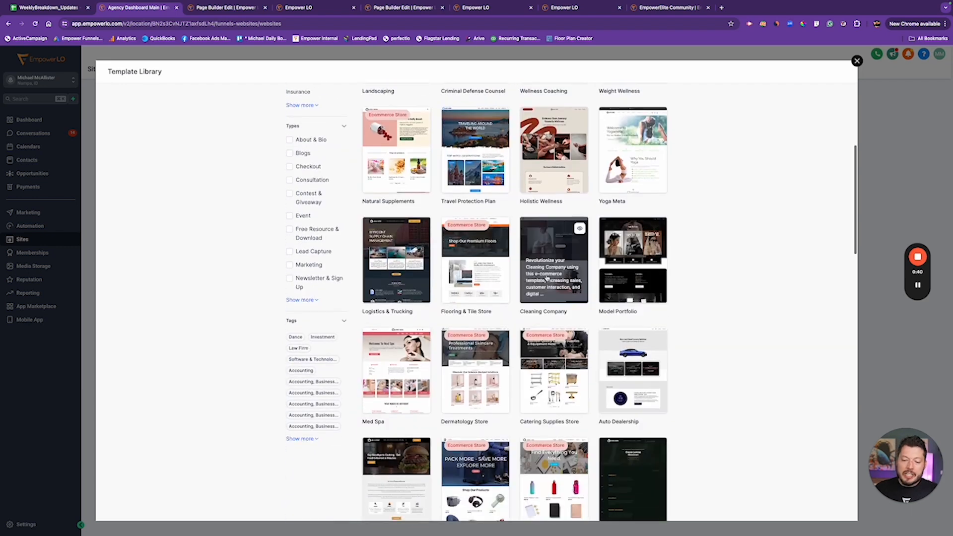
scroll(552, 279, down, 10)
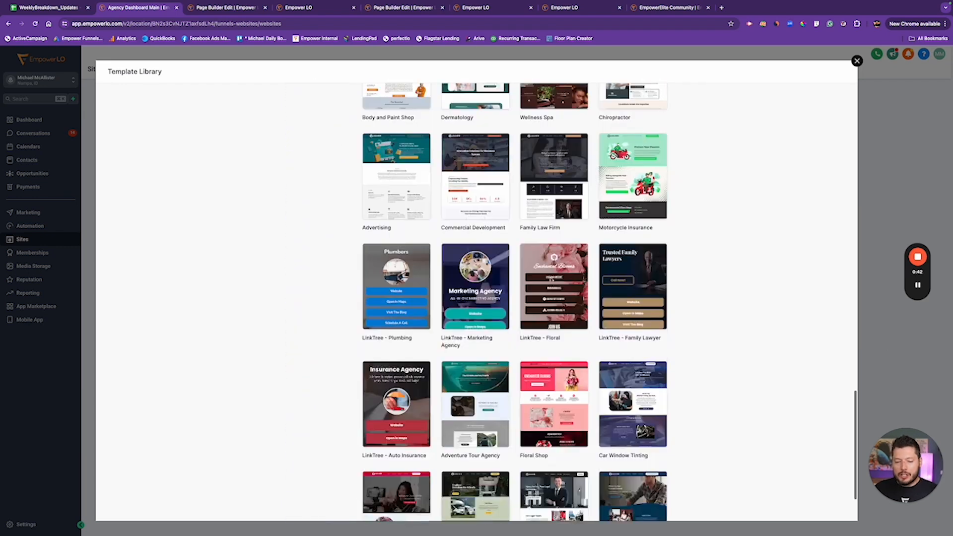
scroll(596, 318, up, 5)
scroll(595, 318, down, 5)
scroll(595, 318, up, 3)
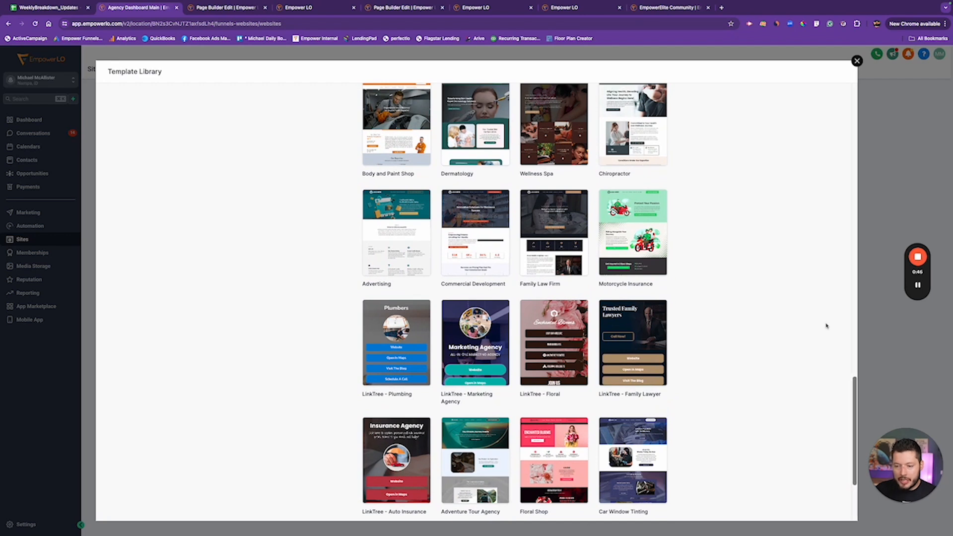
mouse_move(390, 329)
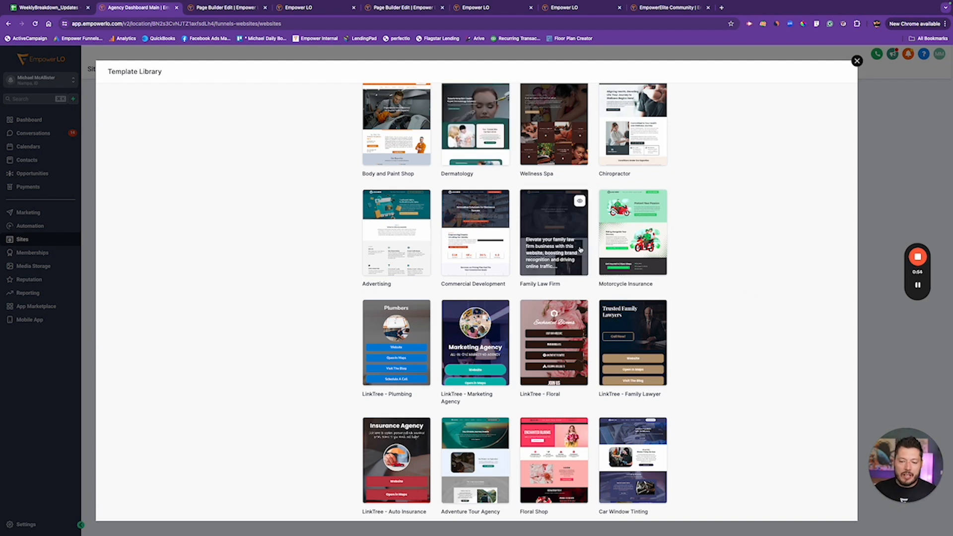
scroll(554, 209, down, 3)
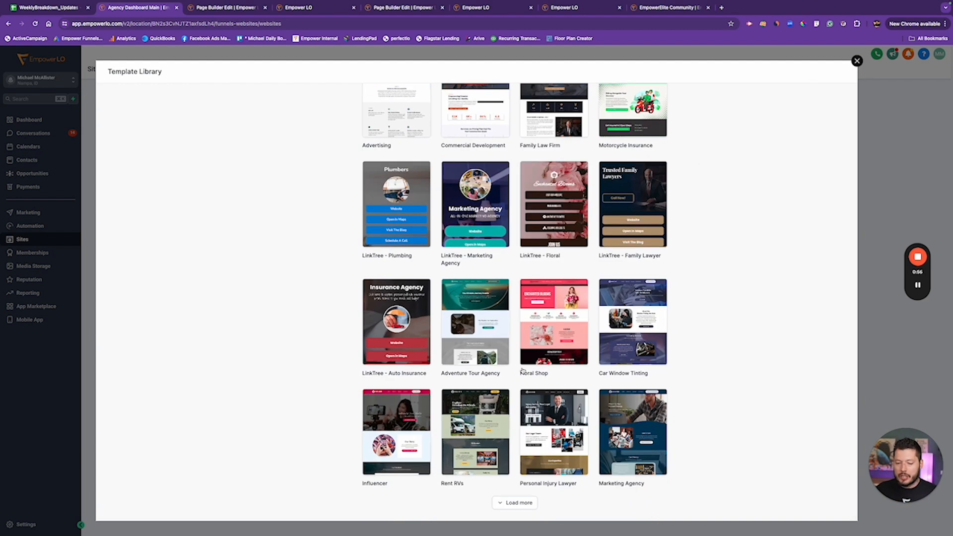
drag(856, 462, 857, 37)
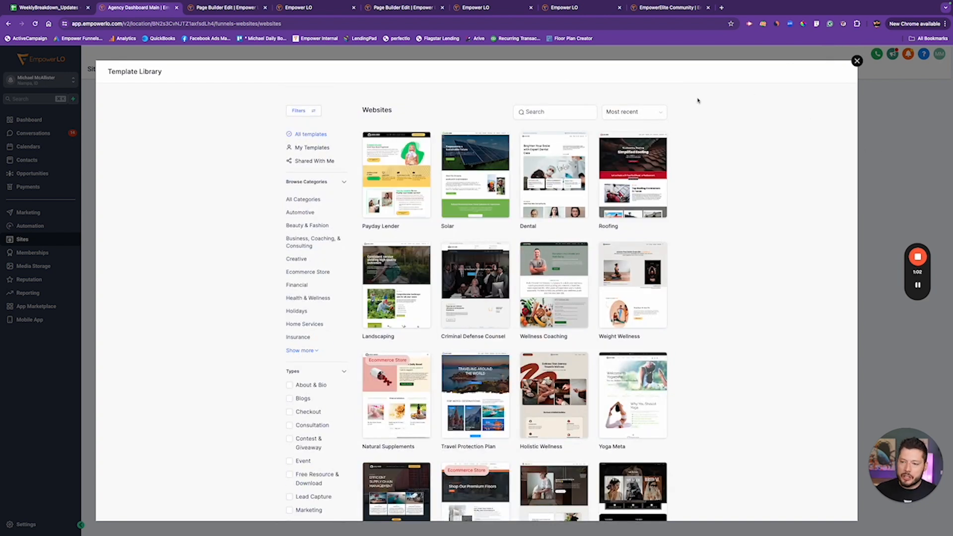
scroll(615, 205, down, 15)
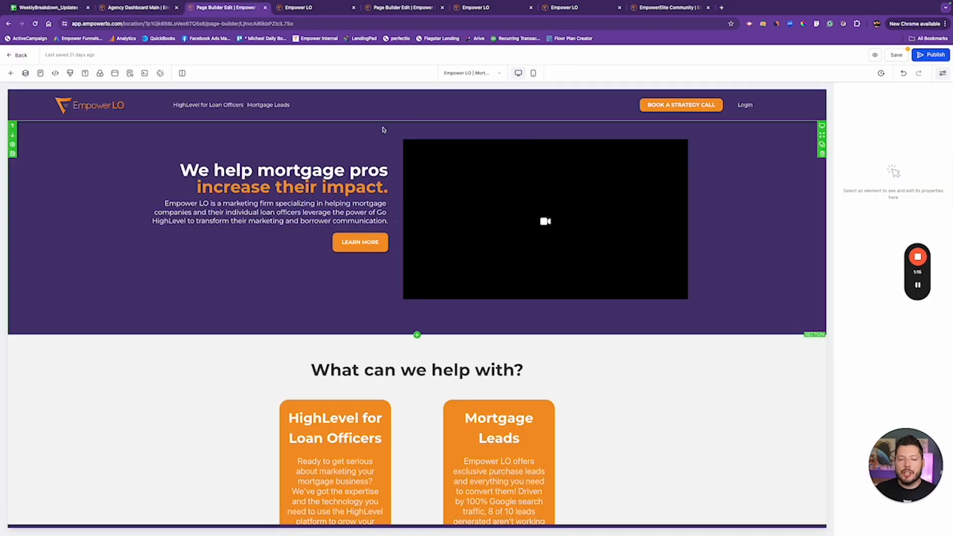
Examine the entrance animations available for the "We help mortgage pros" headline in the page builder.
click(344, 169)
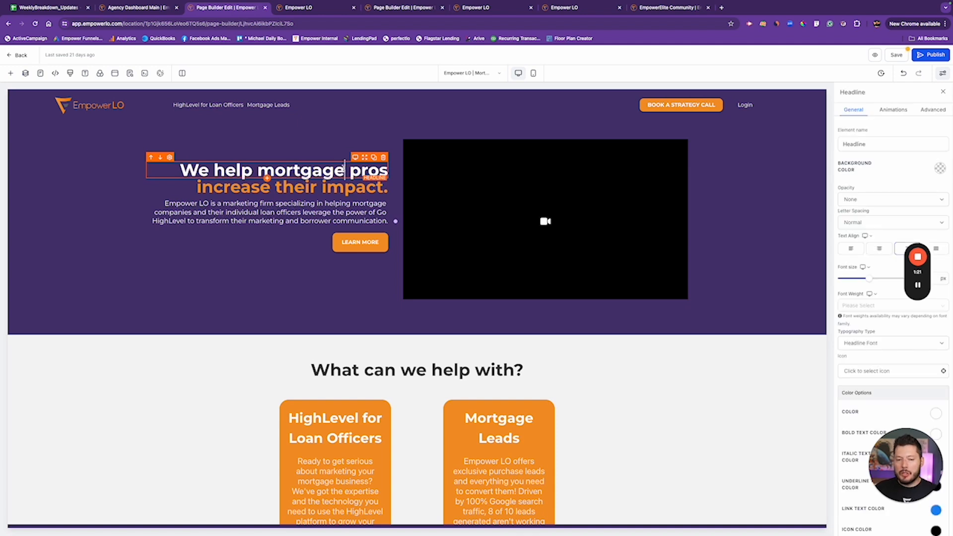
click(905, 113)
scroll(912, 187, down, 1)
scroll(879, 171, up, 1)
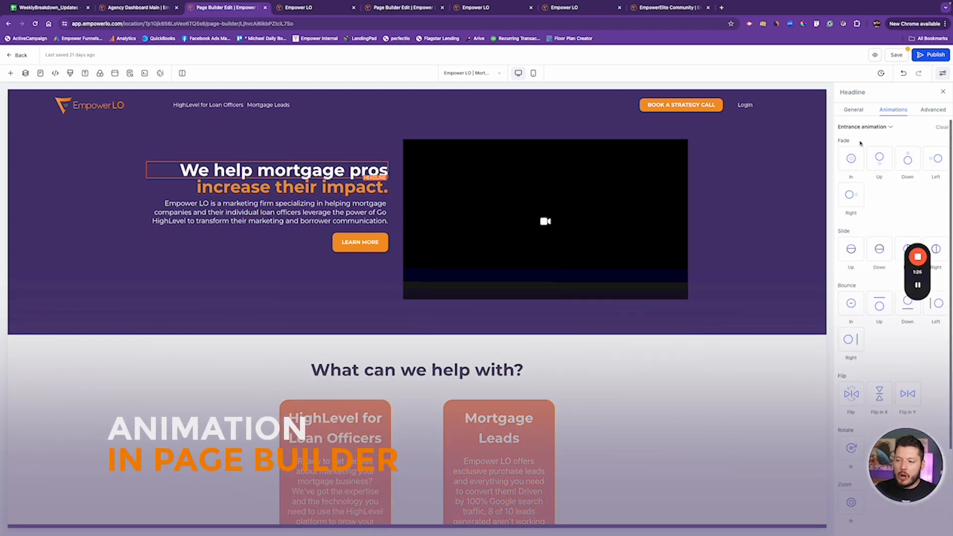
scroll(860, 293, down, 2)
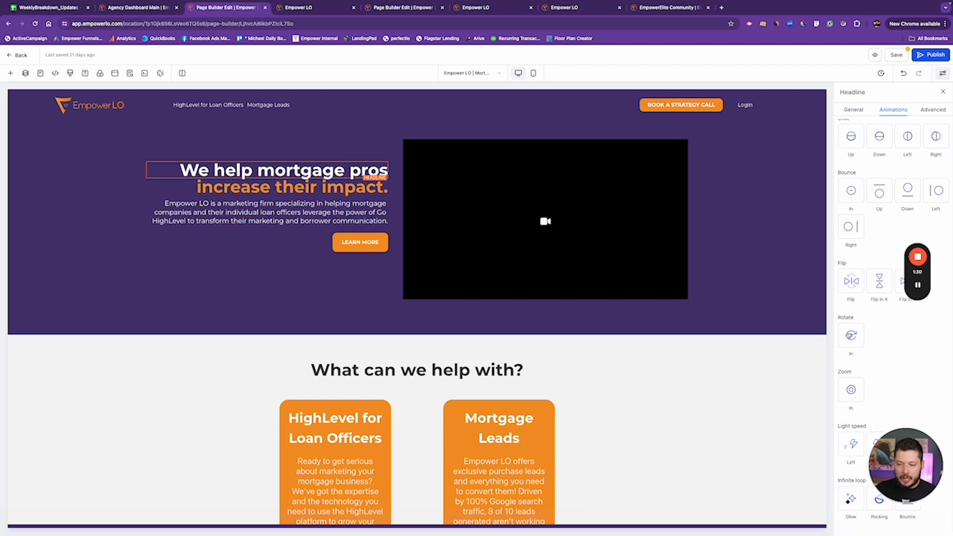
Look through the page's sections down past the trusted company logos and return to the hero section.
scroll(386, 284, down, 10)
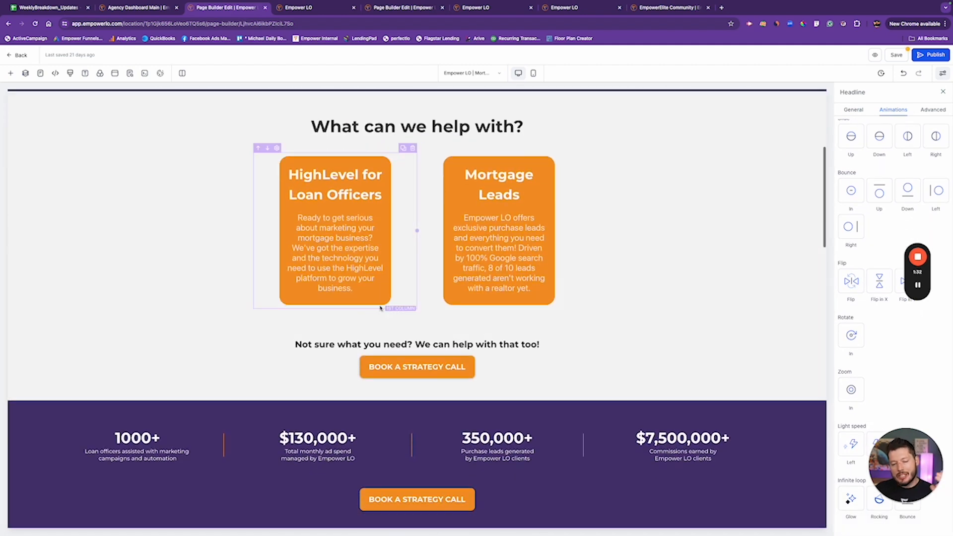
scroll(386, 283, down, 12)
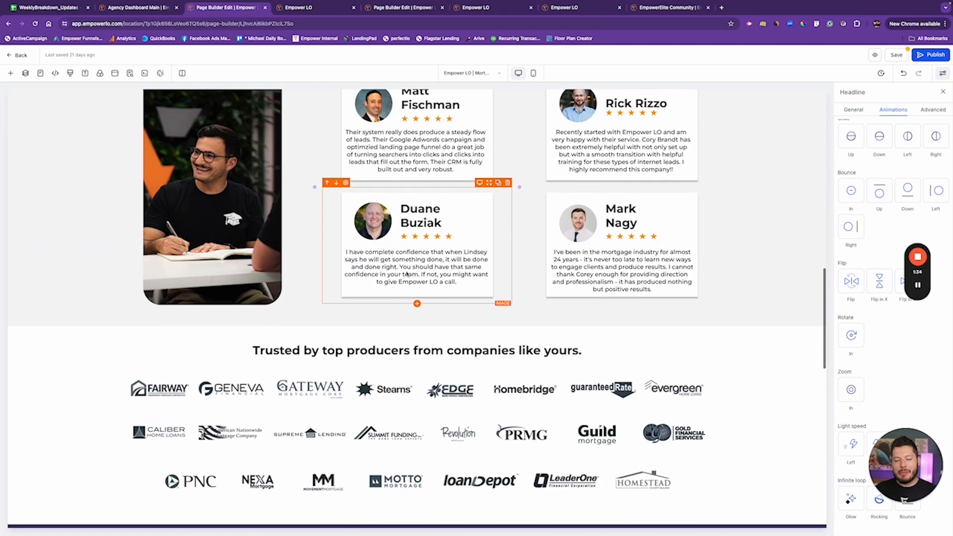
scroll(427, 285, down, 6)
scroll(427, 285, up, 3)
scroll(427, 285, down, 2)
scroll(427, 285, up, 20)
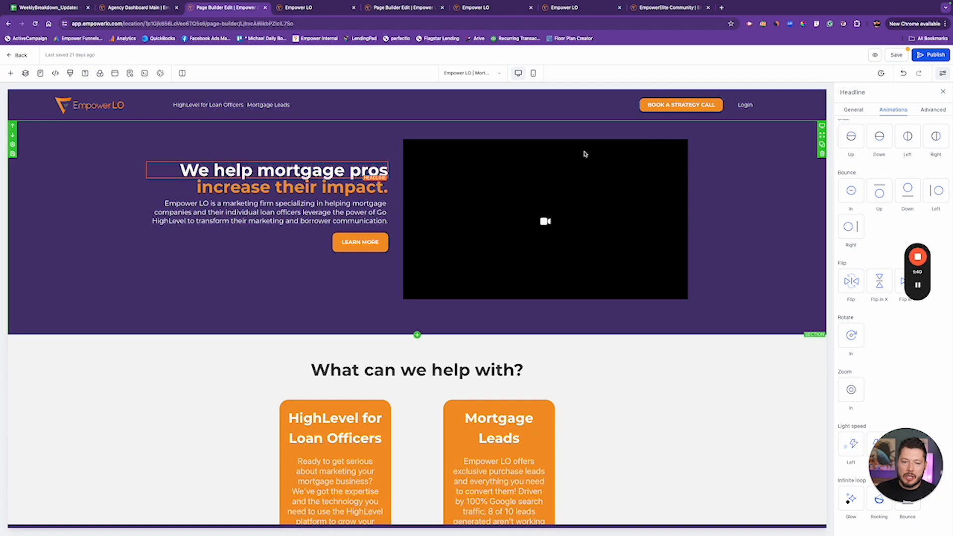
Check the settings of the hero column, the "What can we help with?" row, section and headline, and the hero video for animation options.
click(364, 157)
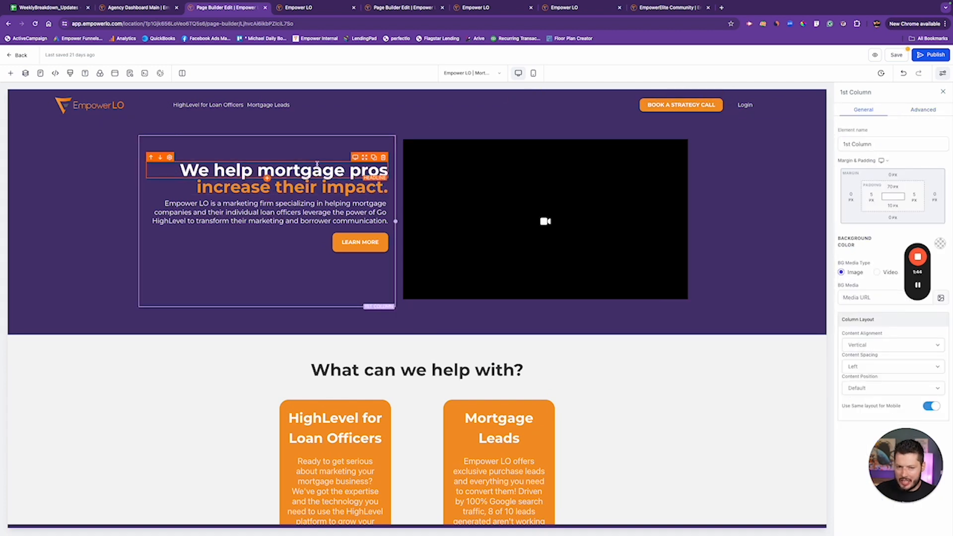
click(936, 114)
click(868, 110)
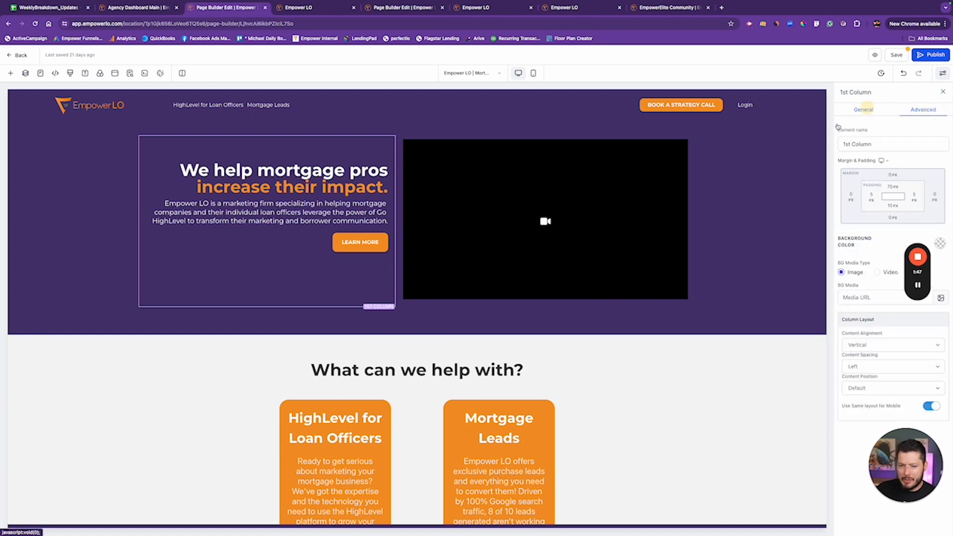
click(483, 354)
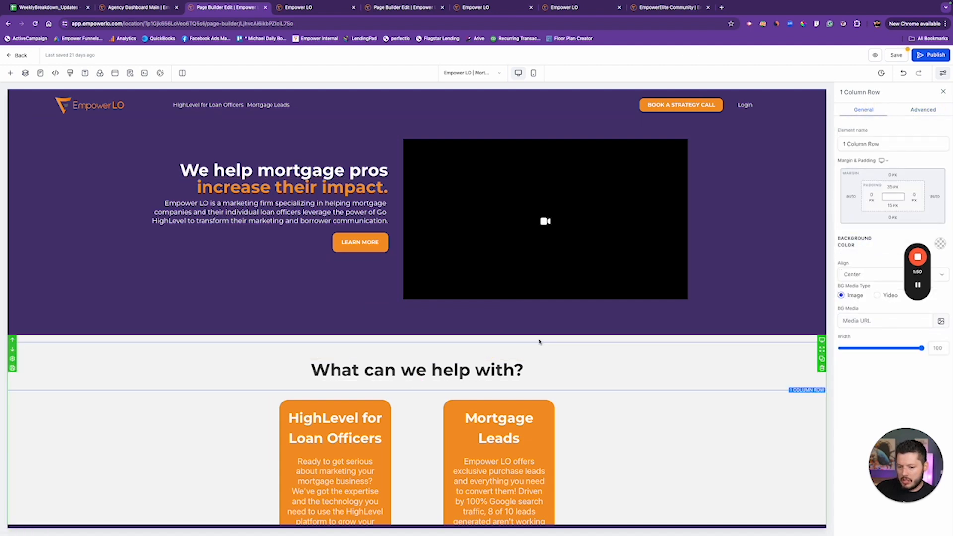
click(562, 344)
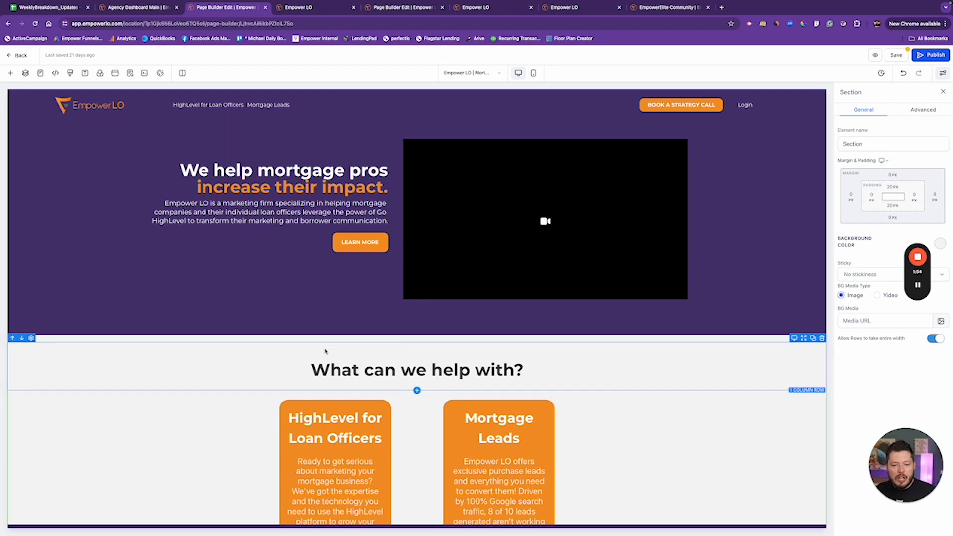
click(393, 368)
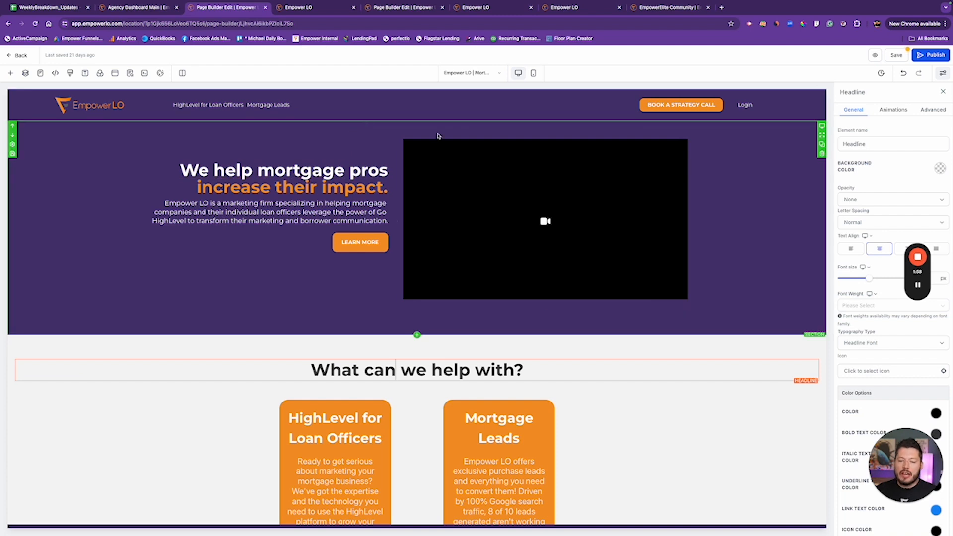
click(467, 161)
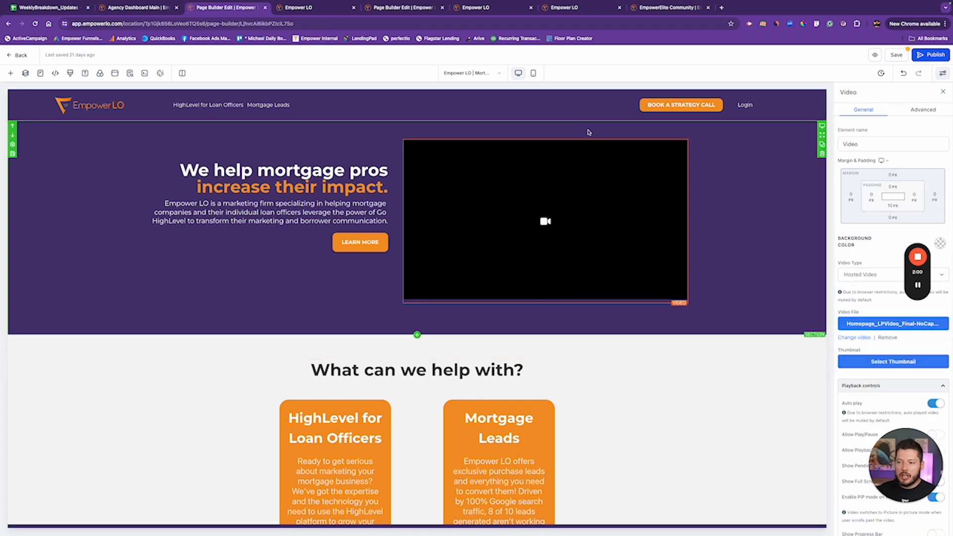
Inspect the hero's button and text elements, then view the animation options of the "increase their impact." headline.
click(358, 243)
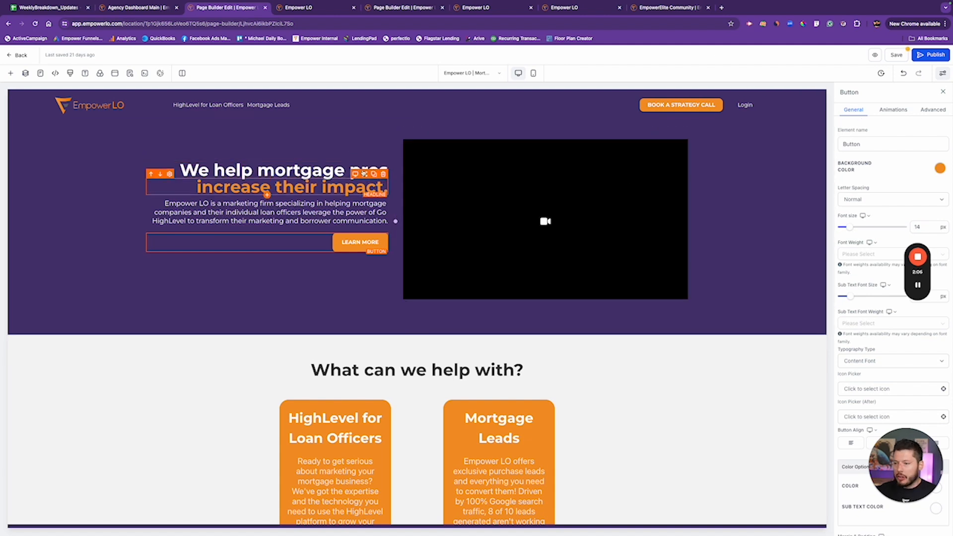
click(333, 212)
click(327, 184)
click(894, 109)
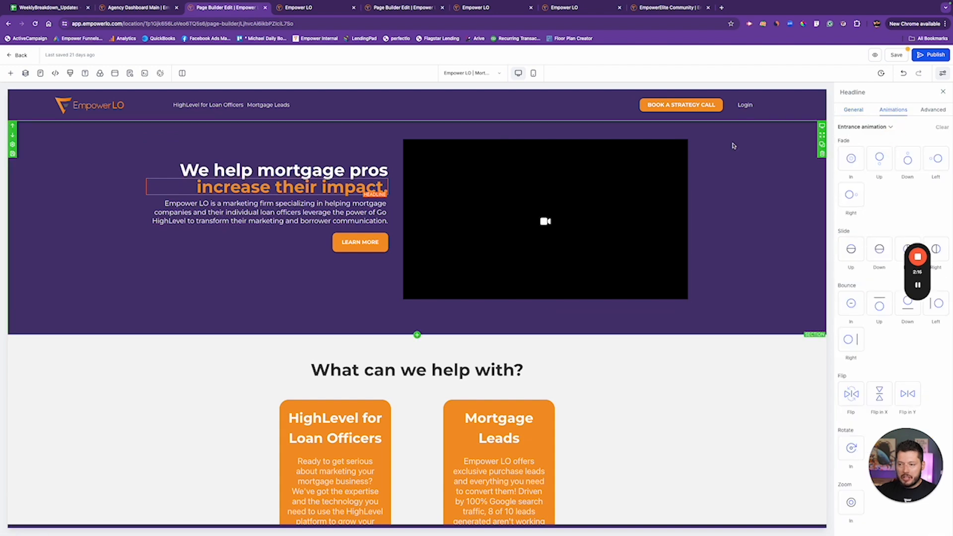
Examine the entrance and hover animation options of the hero's "Learn More" button.
click(342, 243)
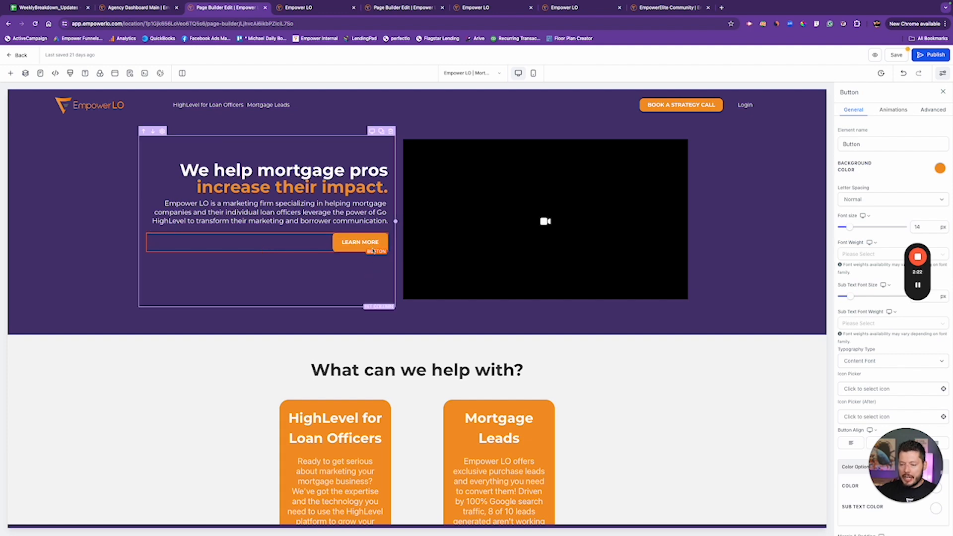
click(893, 109)
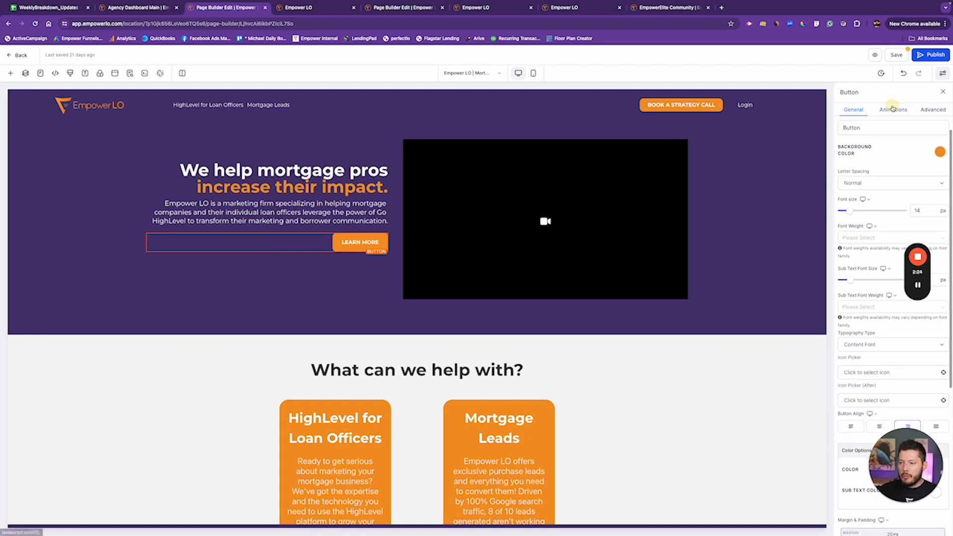
scroll(889, 252, down, 3)
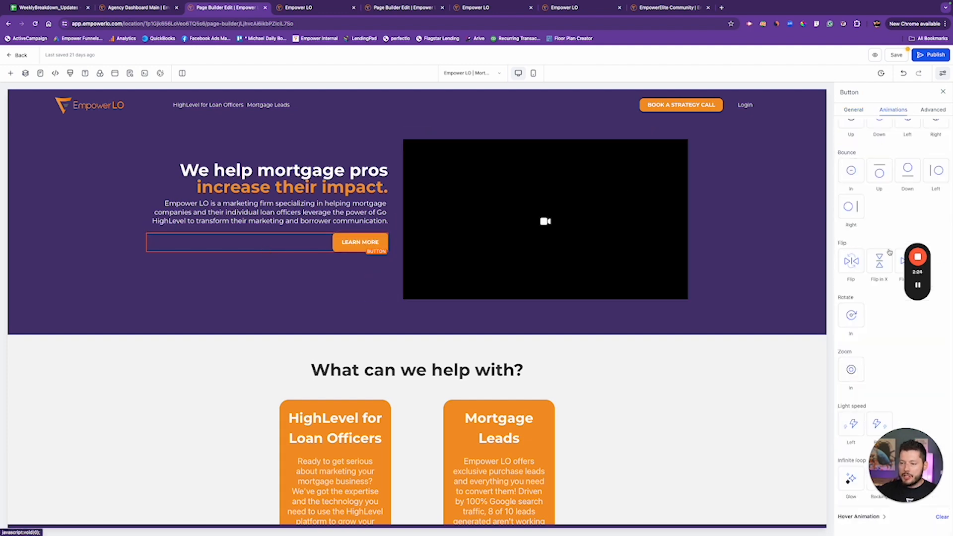
click(885, 517)
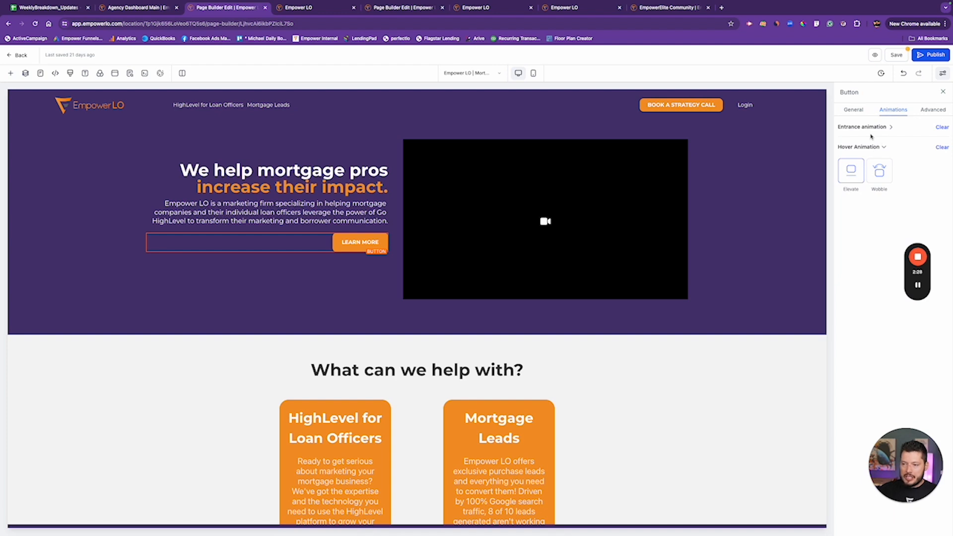
click(889, 128)
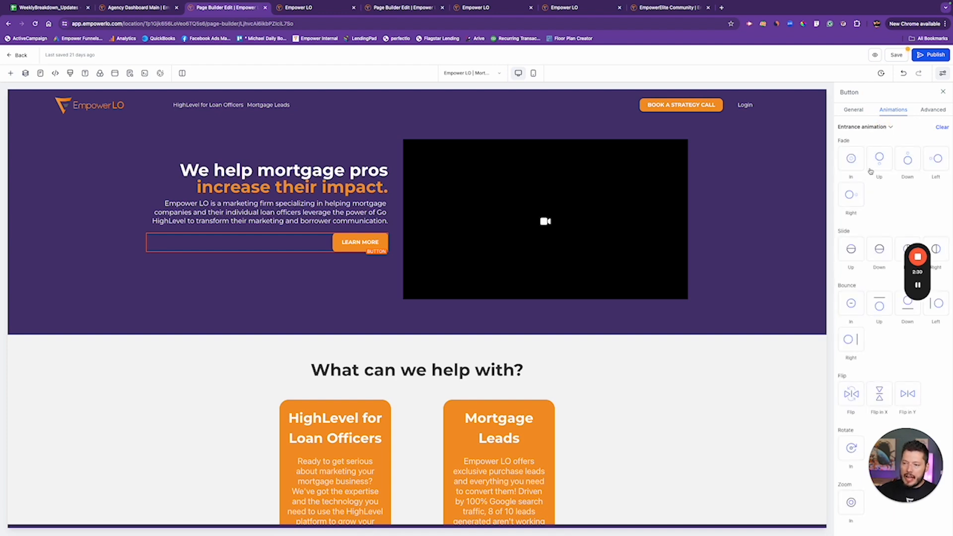
scroll(875, 166, down, 3)
scroll(881, 225, up, 3)
scroll(880, 227, down, 3)
scroll(880, 227, up, 5)
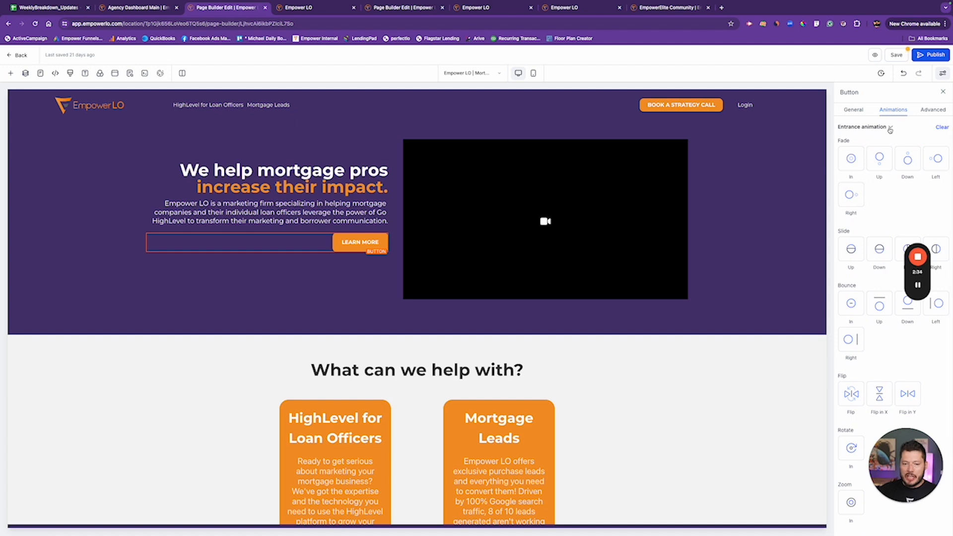
scroll(900, 201, down, 3)
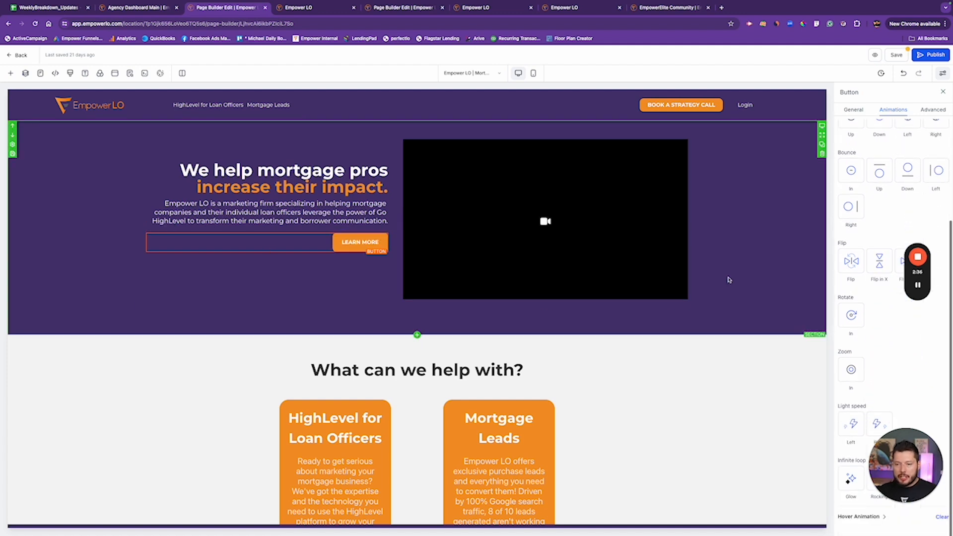
View the animation options of the large photo in the Google Reviews section and look over the surrounding sections.
scroll(735, 297, down, 15)
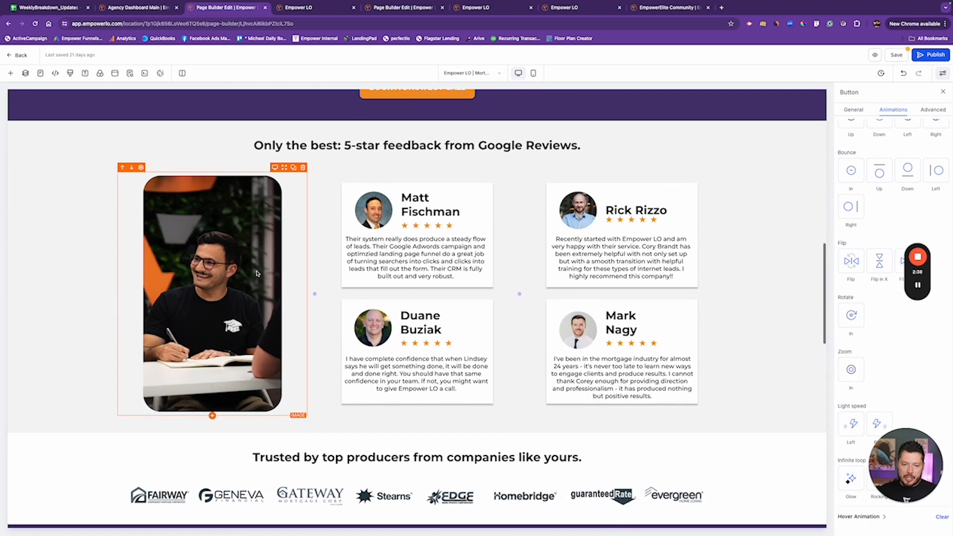
click(258, 273)
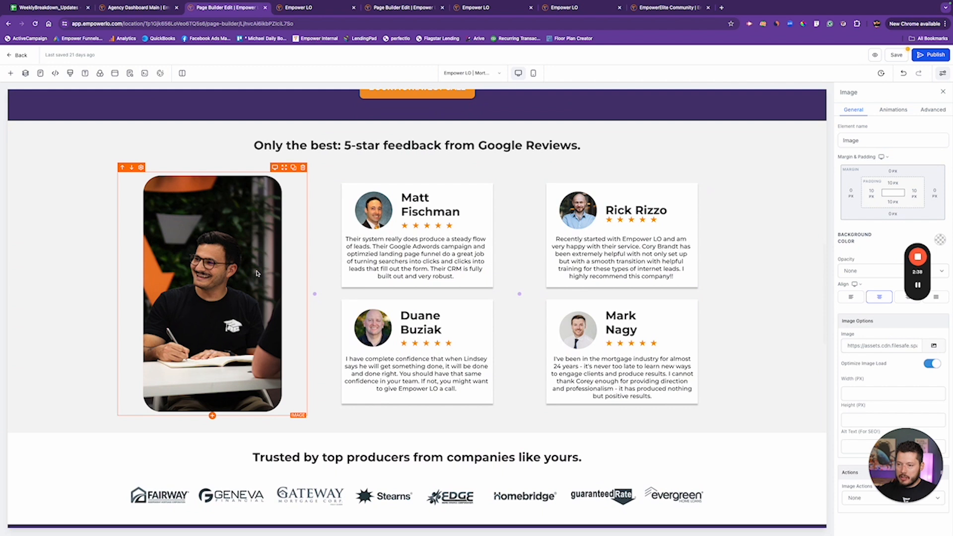
click(893, 111)
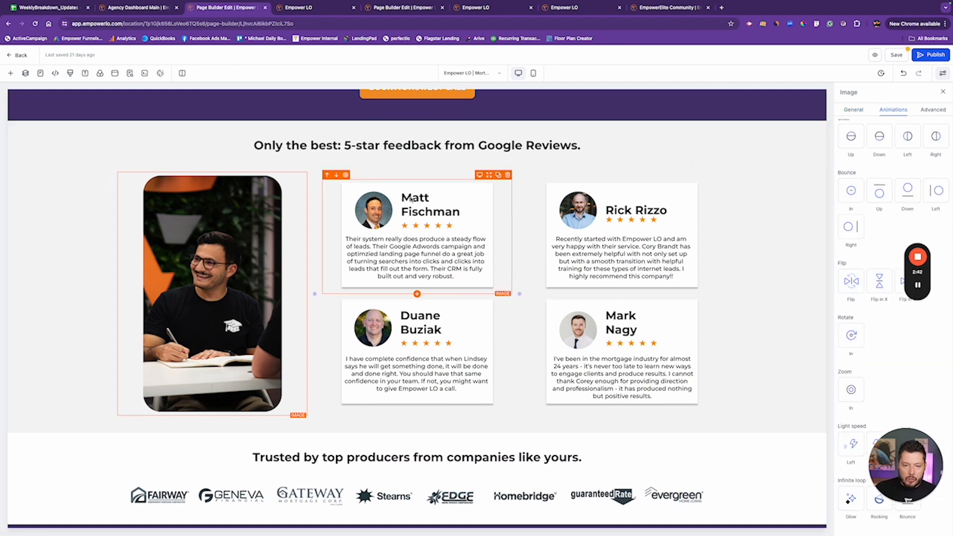
scroll(432, 162, down, 2)
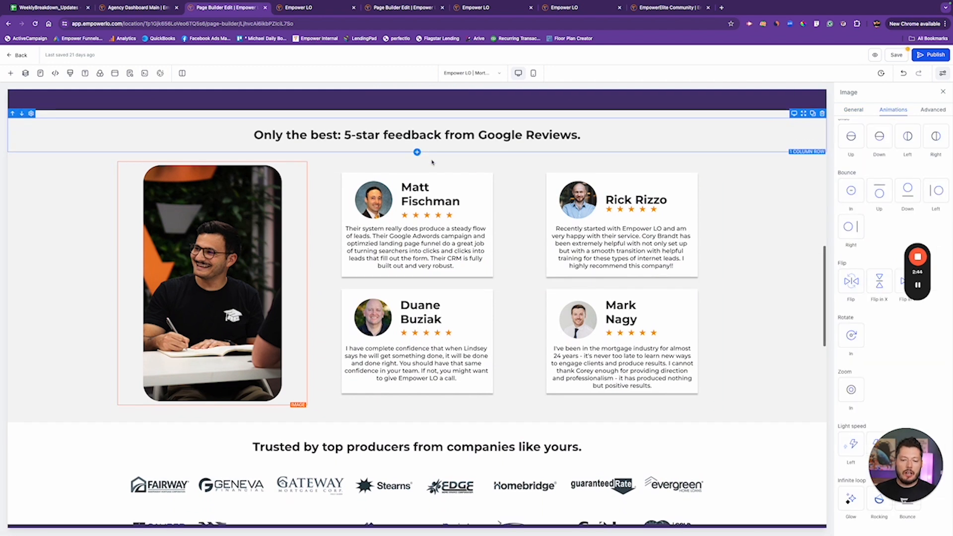
scroll(432, 163, up, 10)
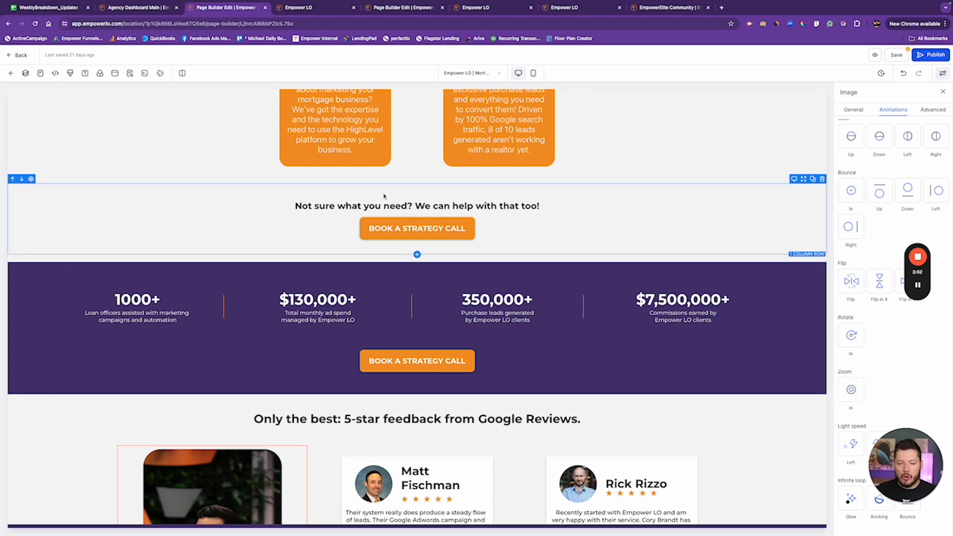
Add a Blog Posts element to the hero section directly below the "Learn More" button.
scroll(378, 193, down, 2)
scroll(521, 187, up, 1)
scroll(521, 187, up, 1)
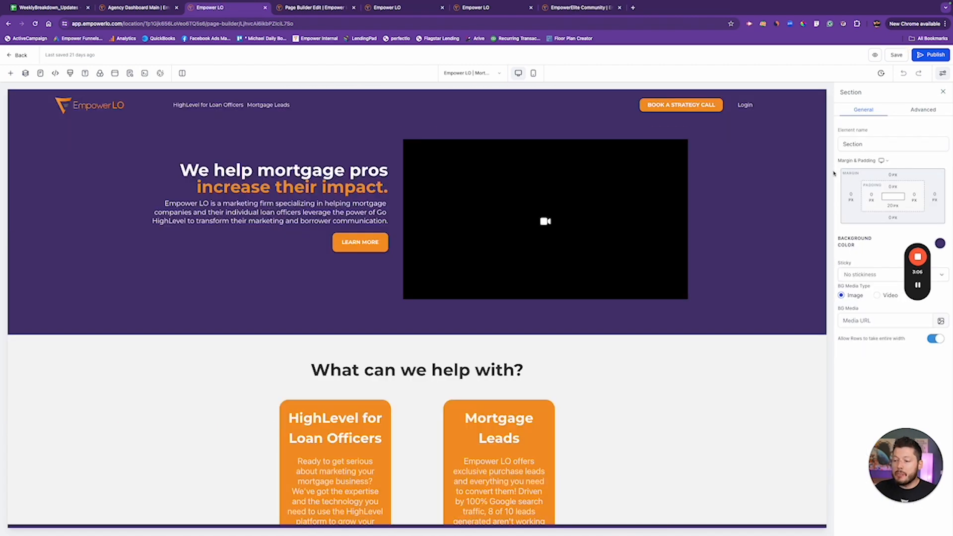
click(10, 73)
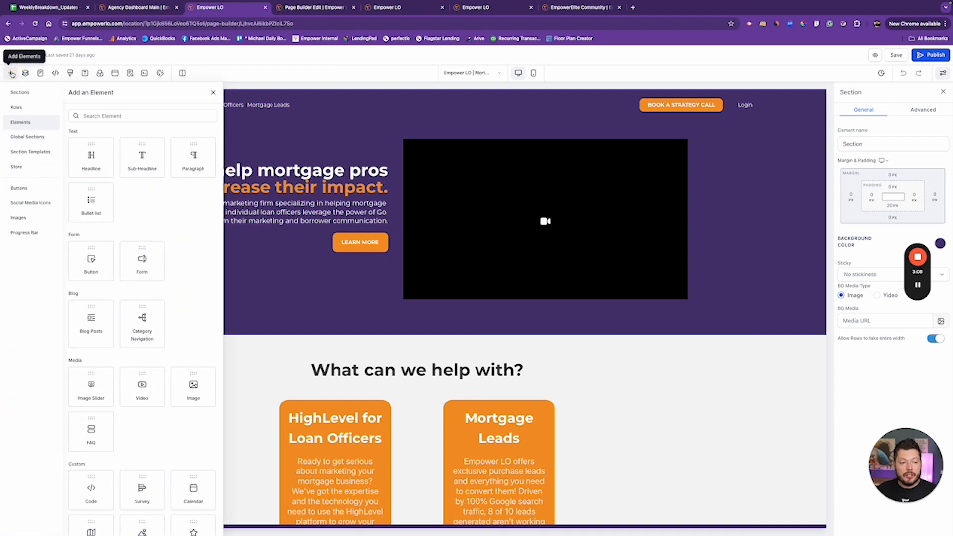
scroll(266, 251, down, 1)
drag(80, 326, 293, 236)
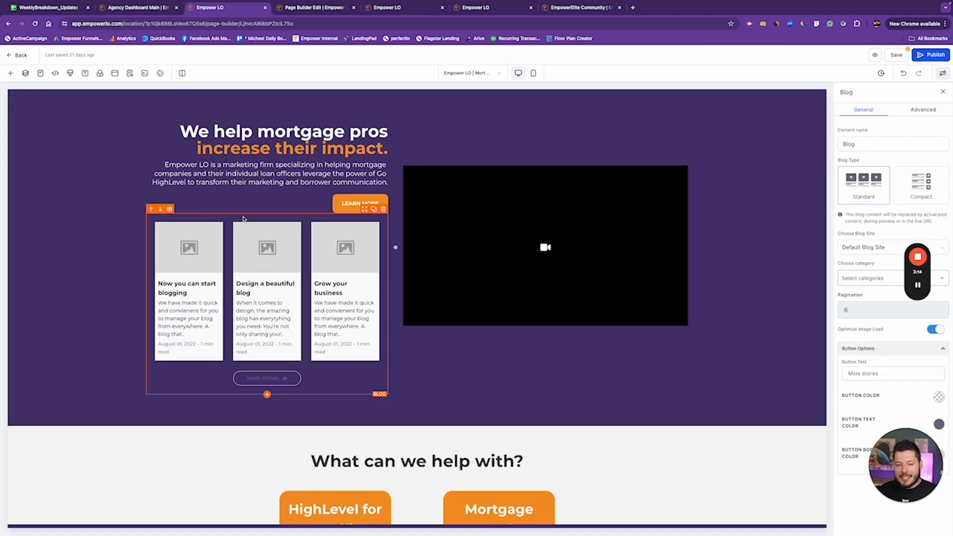
Configure the blog element to use the HighLevel for Mortgage blog site, sort by Recent Post and have a pagination of 1.
click(856, 248)
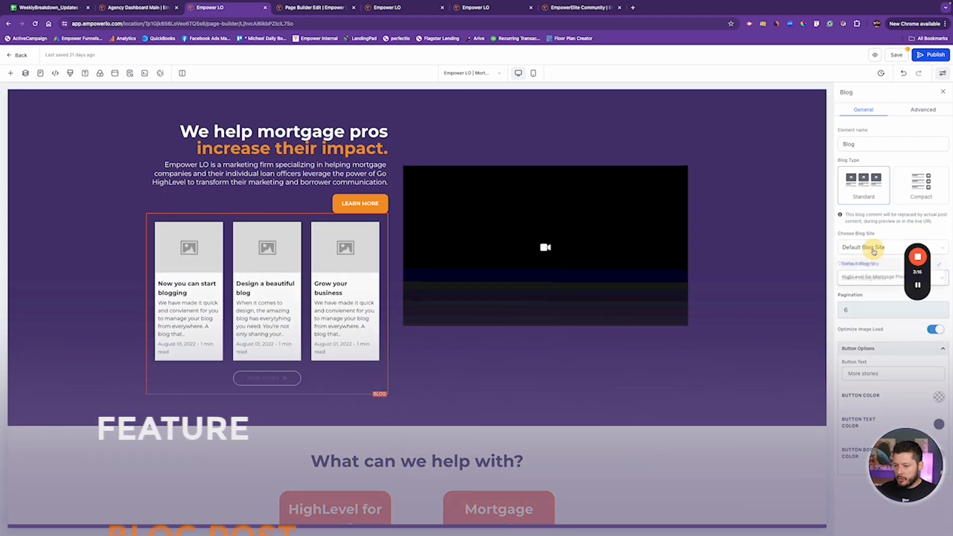
click(864, 278)
click(858, 277)
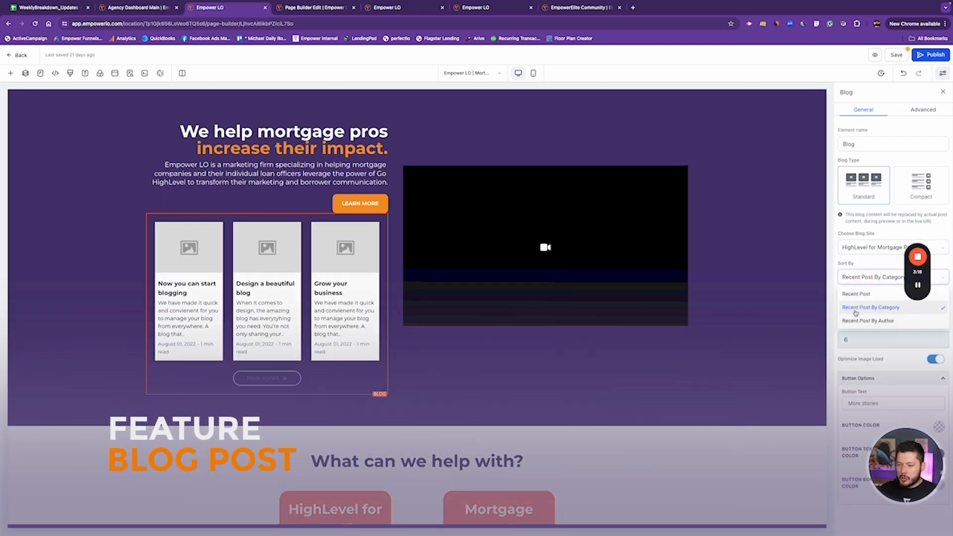
click(859, 294)
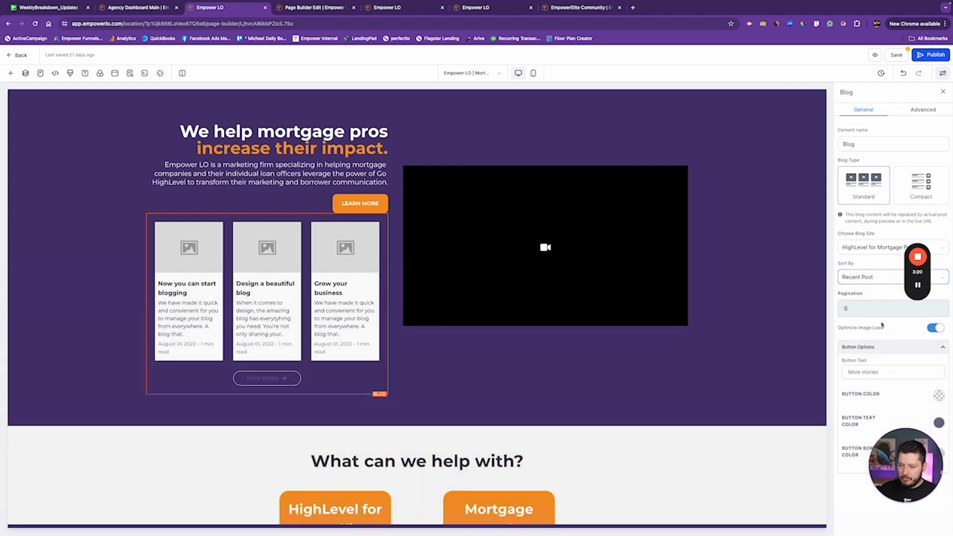
double_click(883, 313)
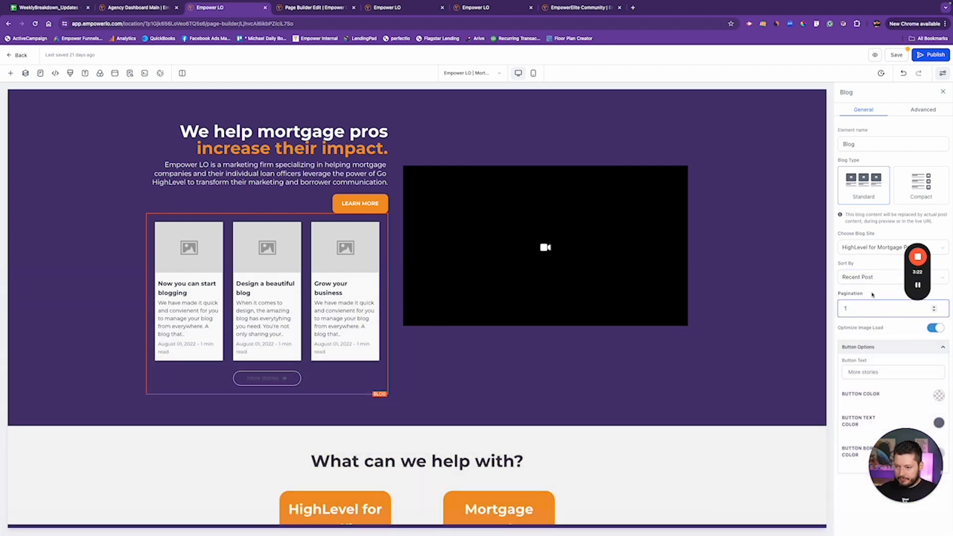
scroll(266, 320, down, 2)
scroll(713, 335, up, 3)
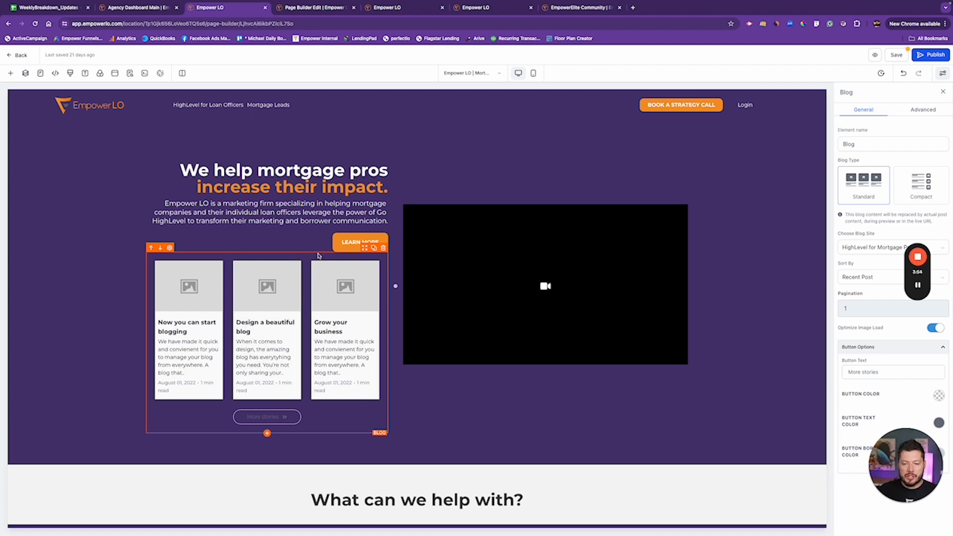
Switch to the Chat Widget page and create a new widget of the Live chat type.
click(316, 8)
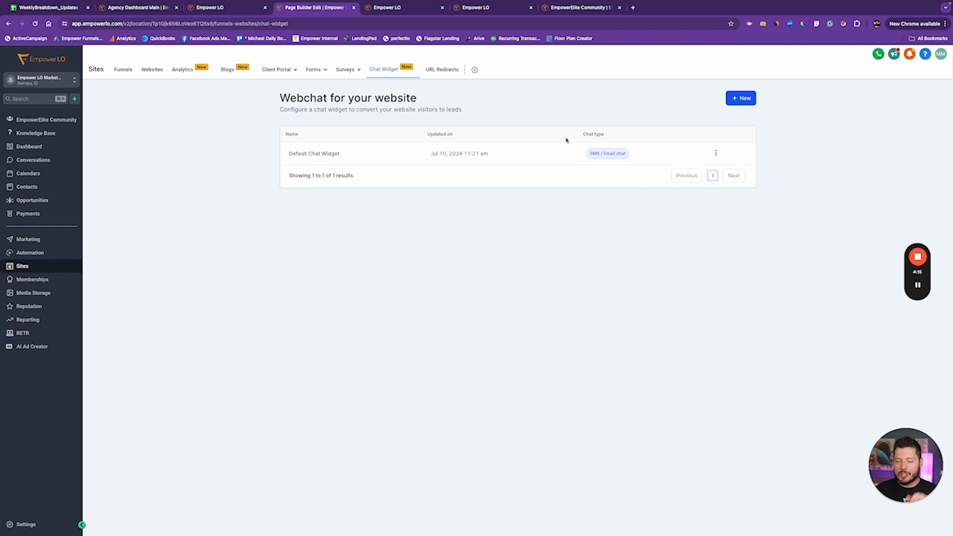
click(741, 97)
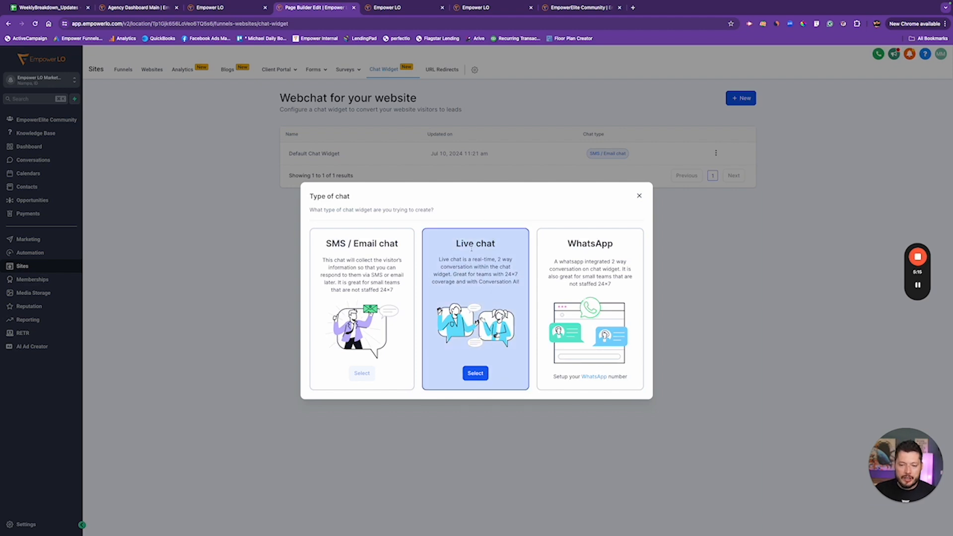
click(484, 376)
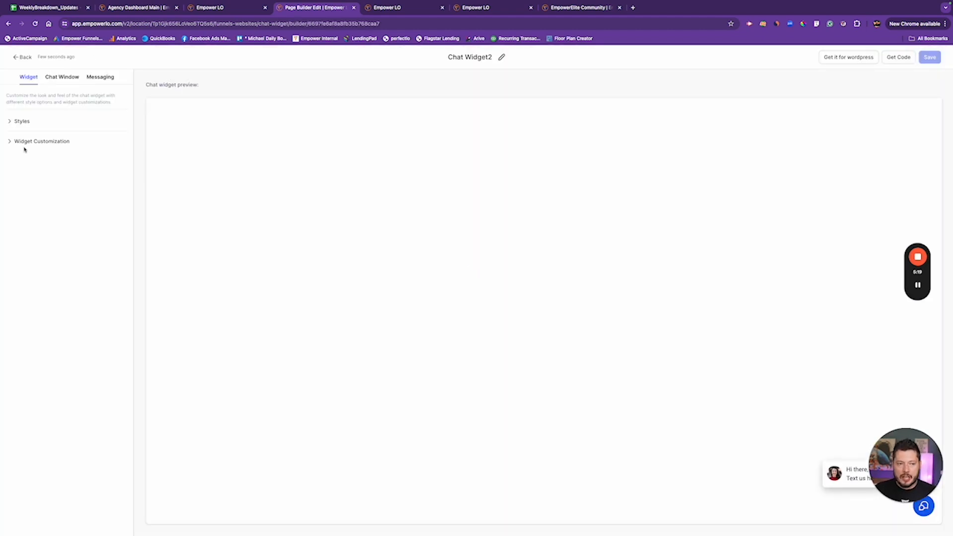
drag(899, 443, 900, 96)
click(851, 369)
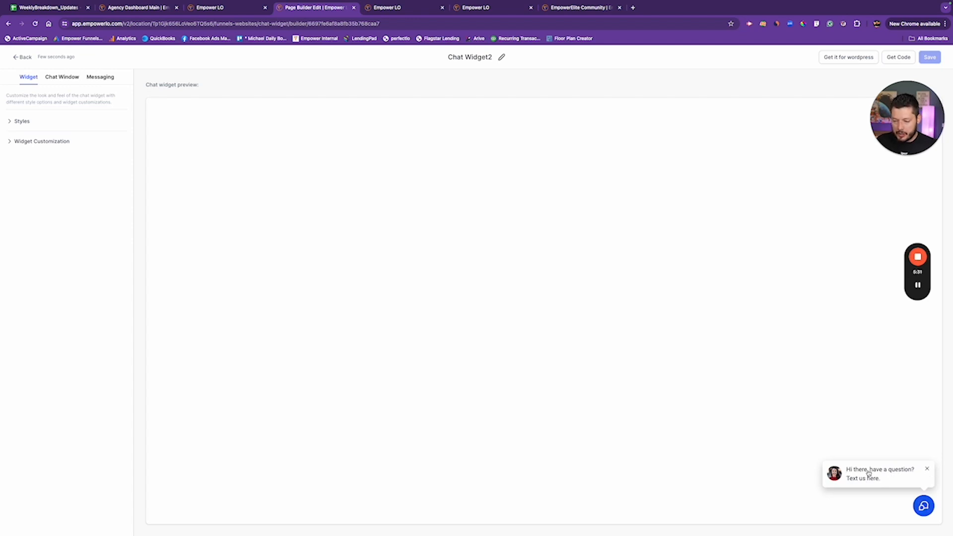
Compare the chat prompt styles with and without an avatar, return to the avatar style, and expand the chat window in the preview.
click(26, 124)
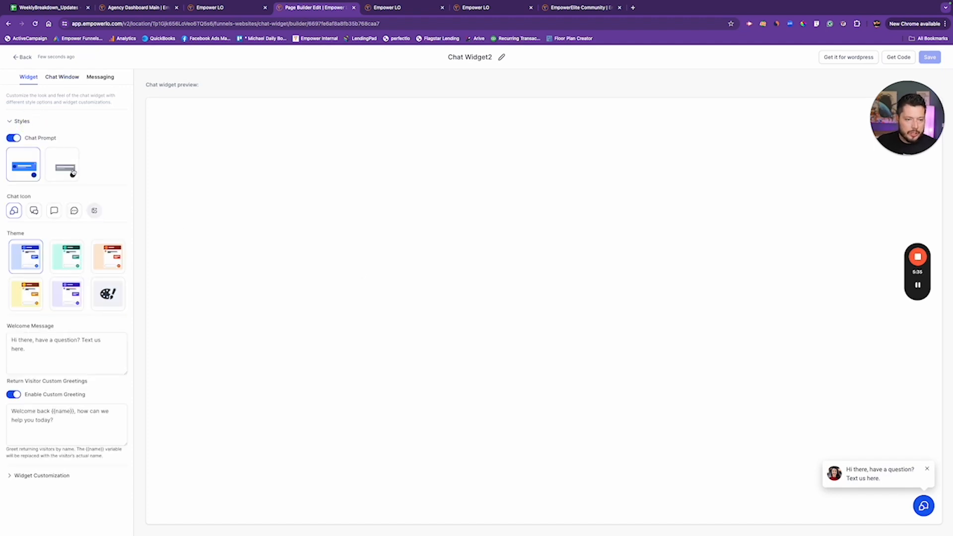
click(73, 174)
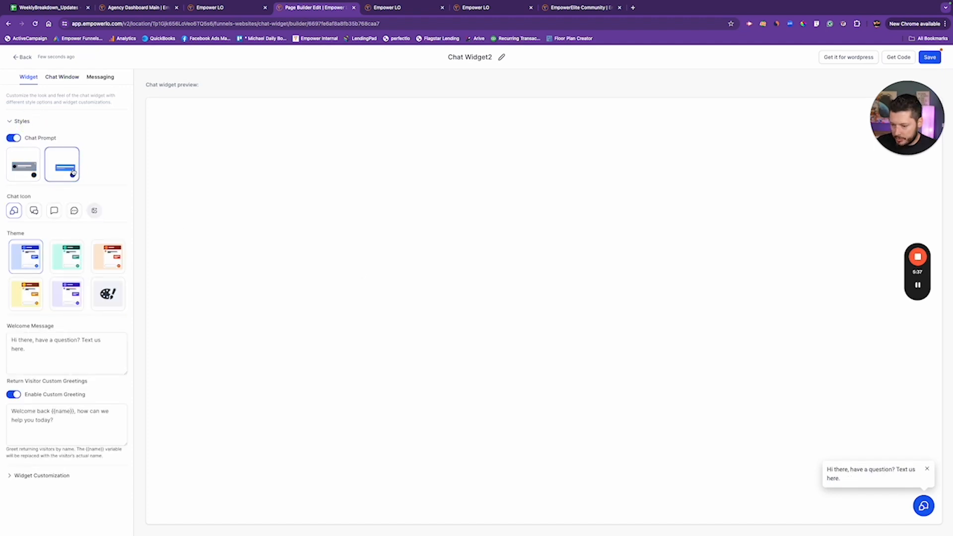
click(31, 168)
click(68, 170)
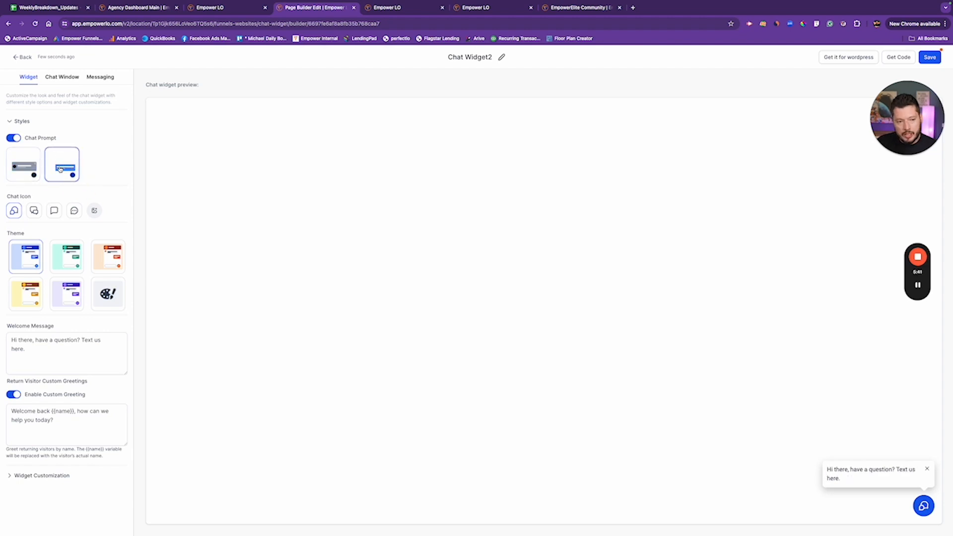
click(22, 159)
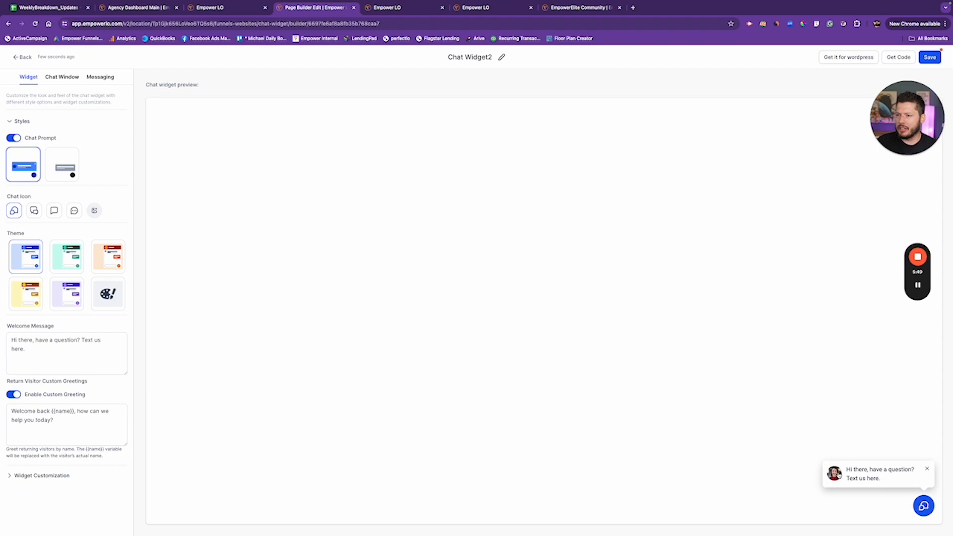
click(839, 476)
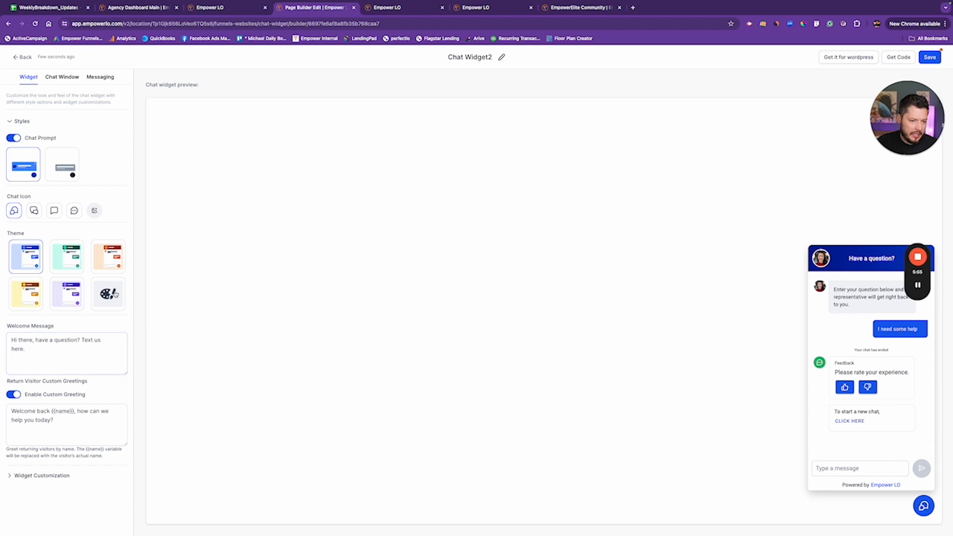
Try the green and yellow themes on the chat widget, and choose the purple theme.
click(71, 258)
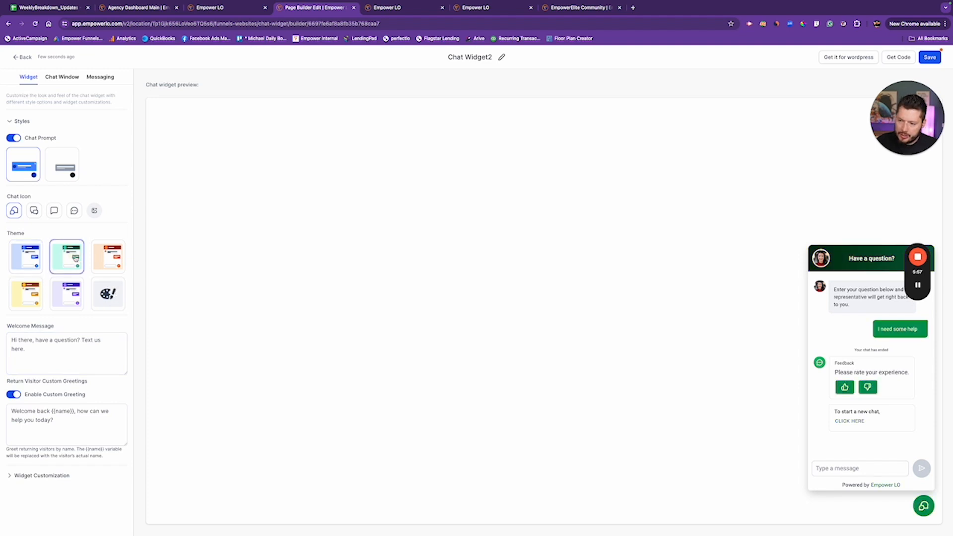
click(18, 289)
click(66, 294)
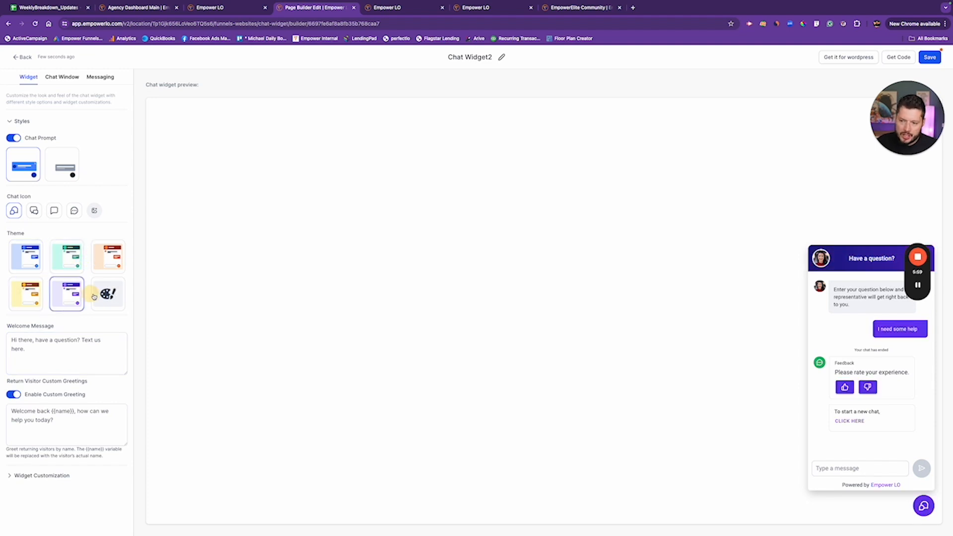
Try several widget positions in the widget customization settings, and place the chat widget at the middle of the page's right edge.
click(62, 475)
scroll(63, 397, down, 3)
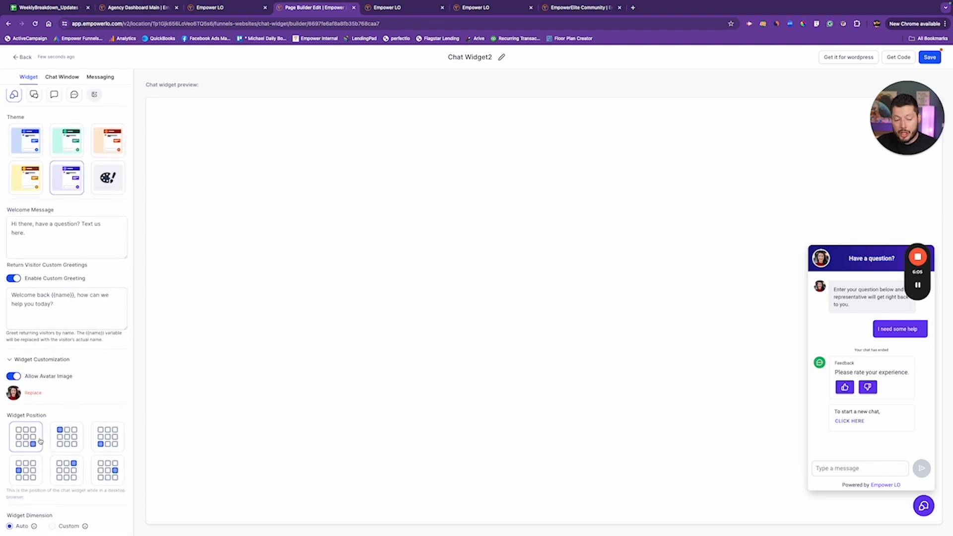
click(118, 475)
click(107, 432)
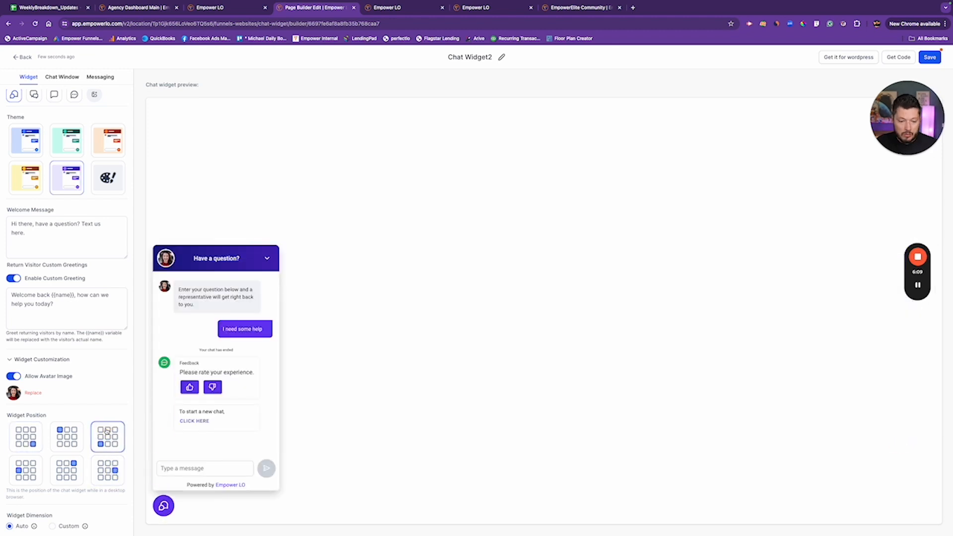
click(62, 473)
click(22, 471)
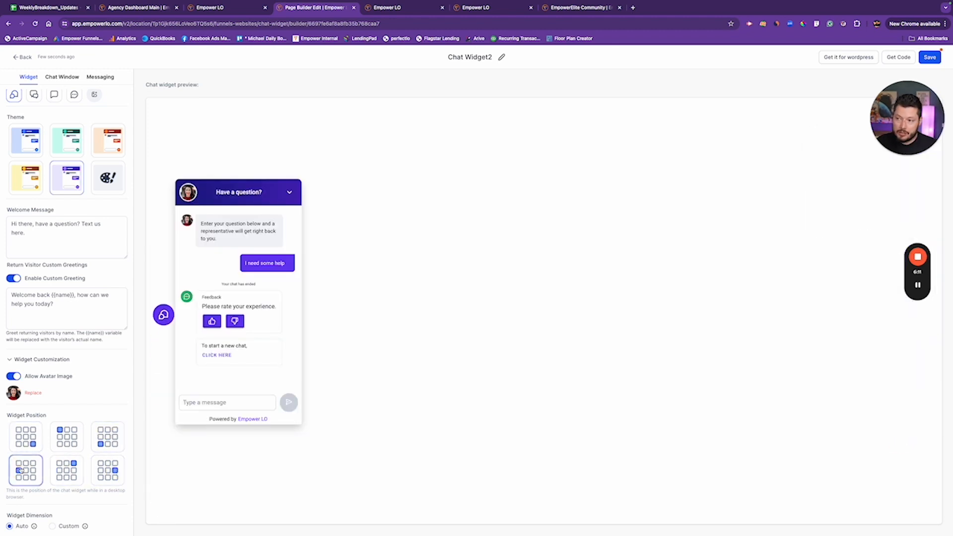
click(30, 446)
click(82, 448)
click(105, 465)
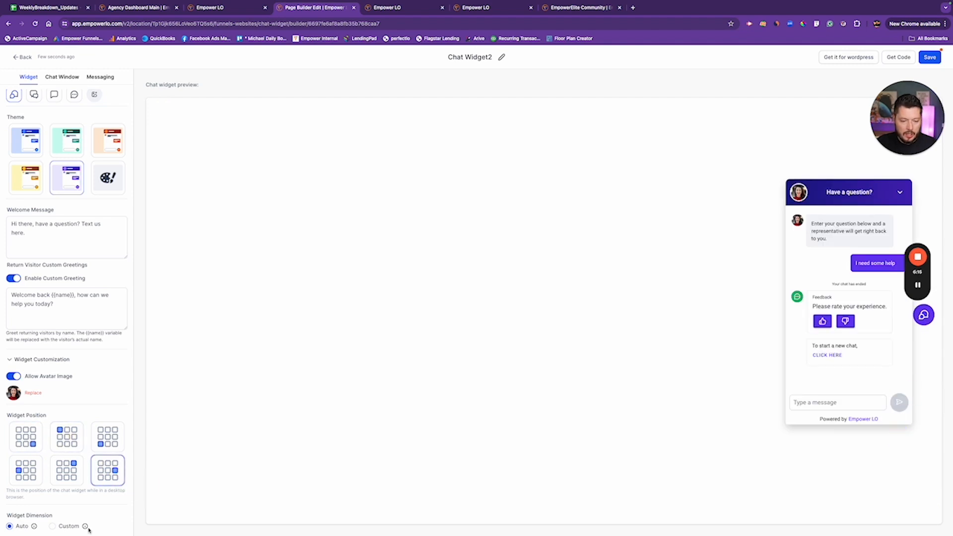
Try the other chat icons and set the widget's icon to the two overlapping square speech bubbles.
scroll(70, 136, up, 3)
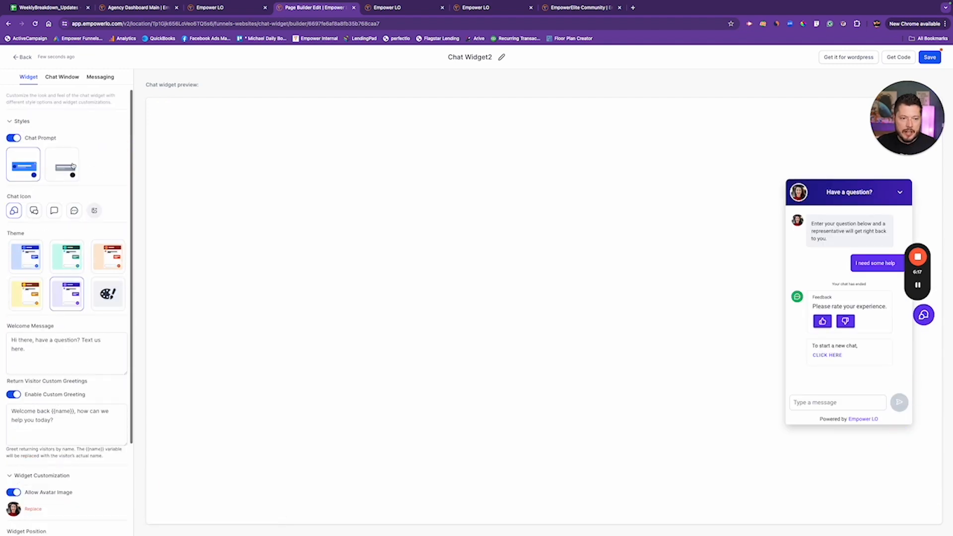
click(75, 212)
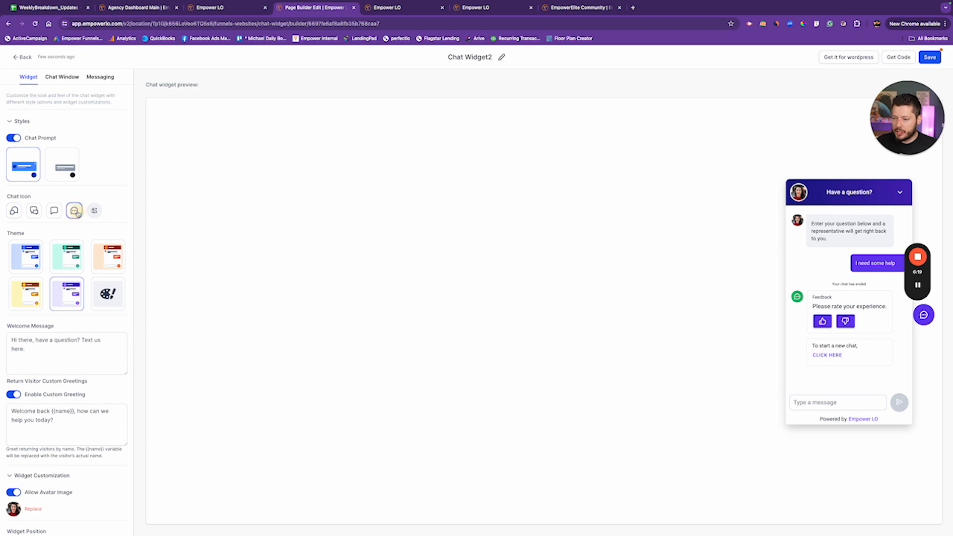
click(54, 211)
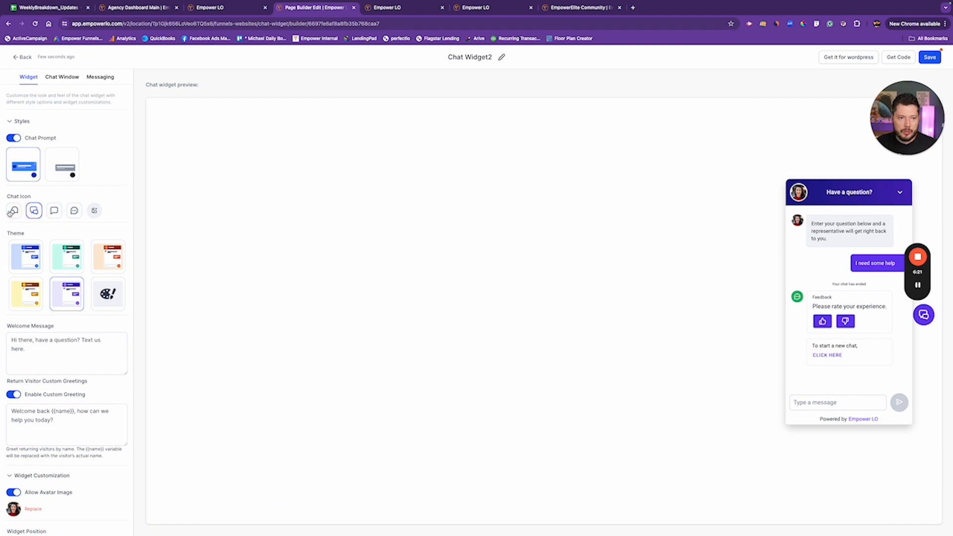
Review the chat window's Title & Intro and Live Chat Assigned settings.
click(66, 78)
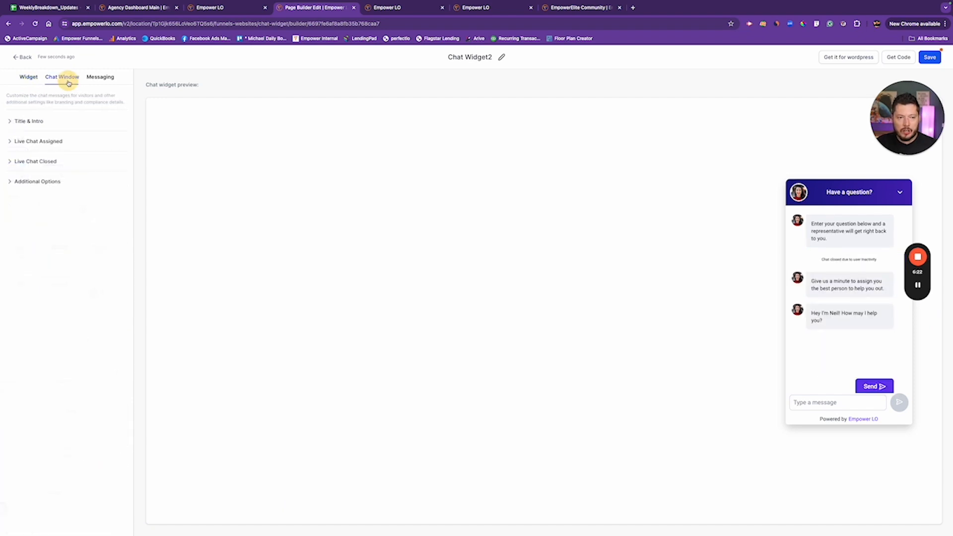
click(32, 121)
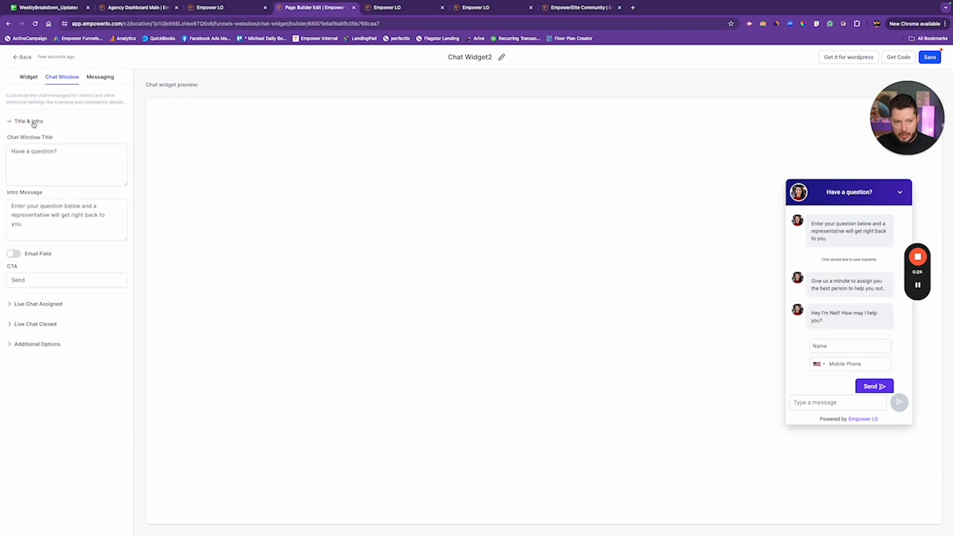
click(42, 304)
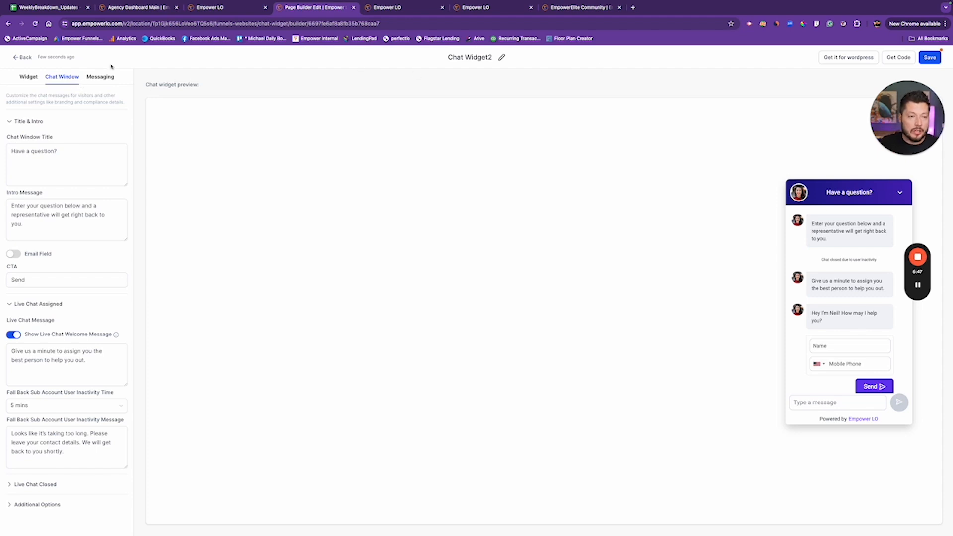
Switch to the Elite Purchase Form survey, close its notification settings, and view the property-type question's answer options and the home-use question's settings.
key(ctrl+Tab)
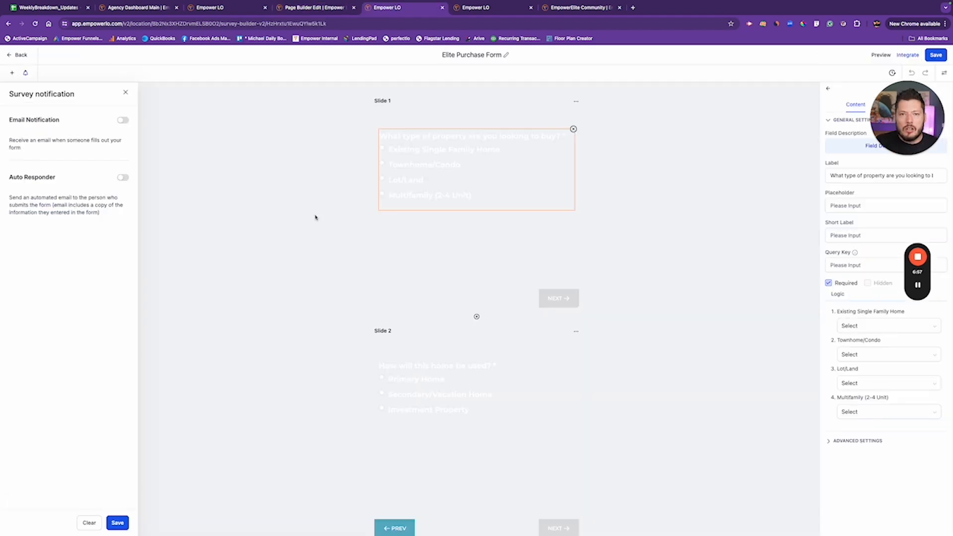
click(125, 93)
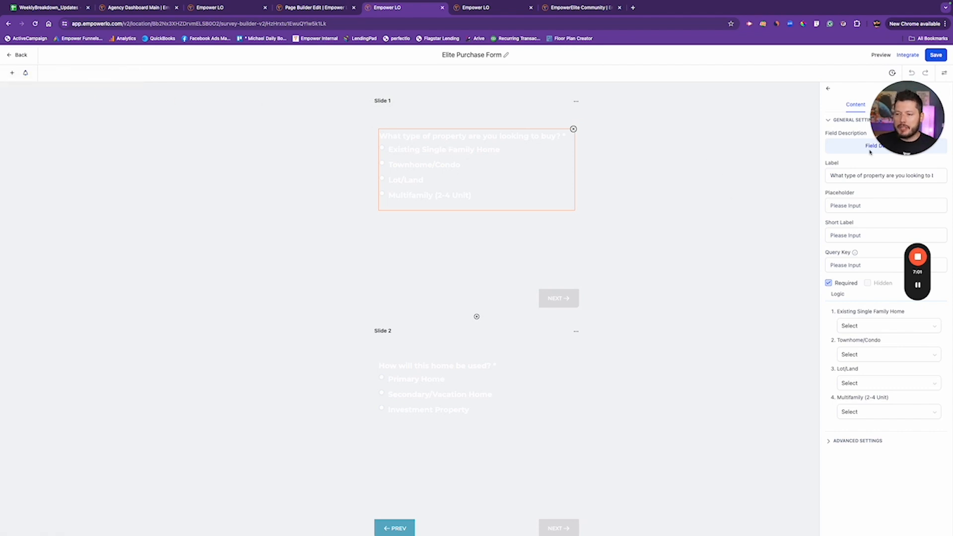
drag(911, 95, 701, 440)
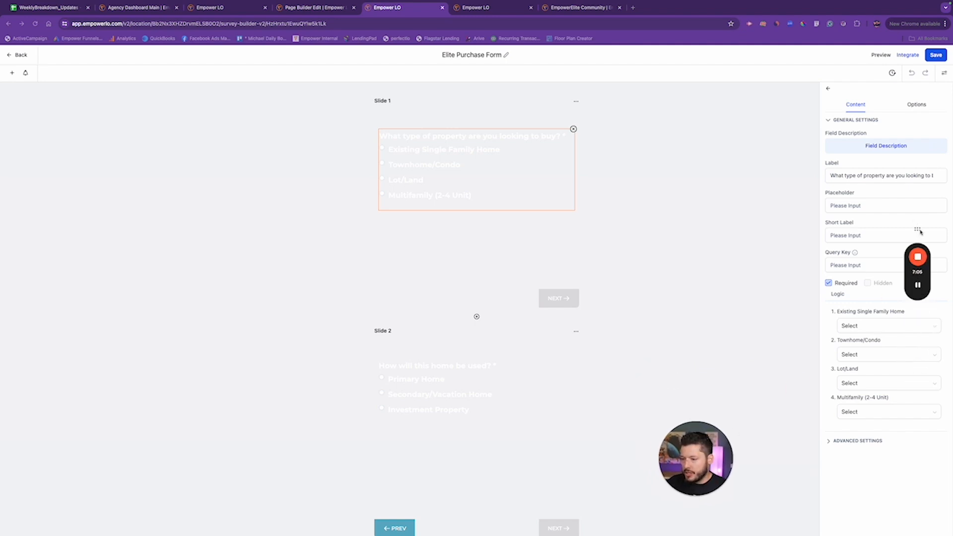
drag(917, 231, 760, 400)
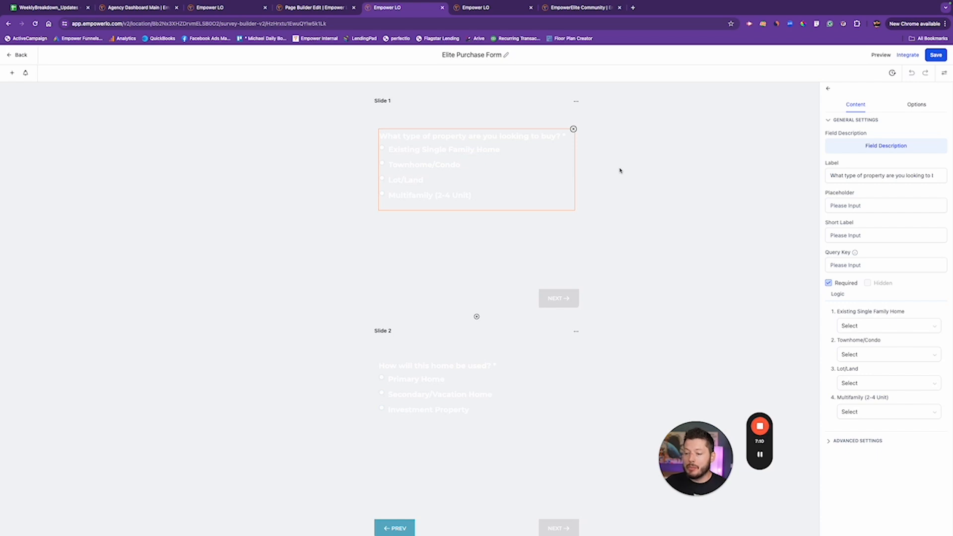
click(920, 109)
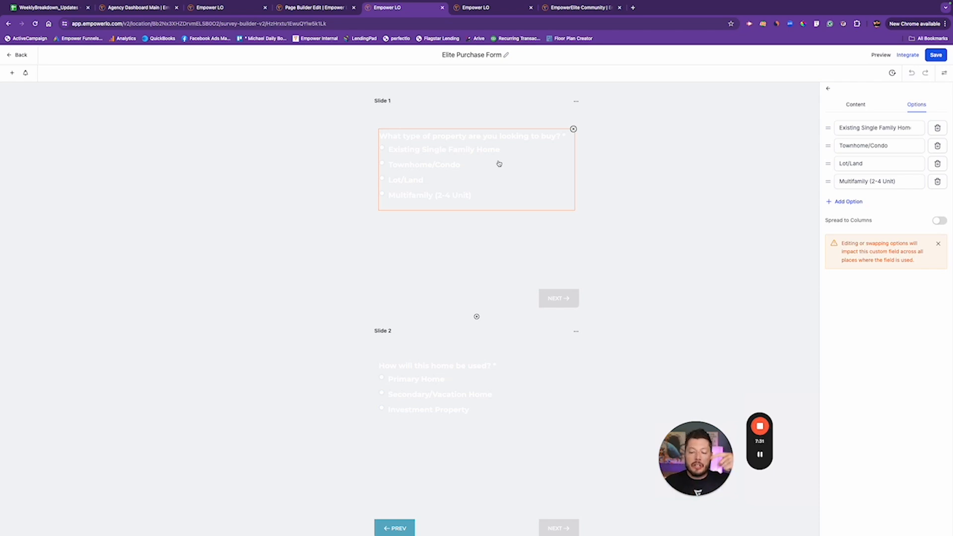
click(465, 374)
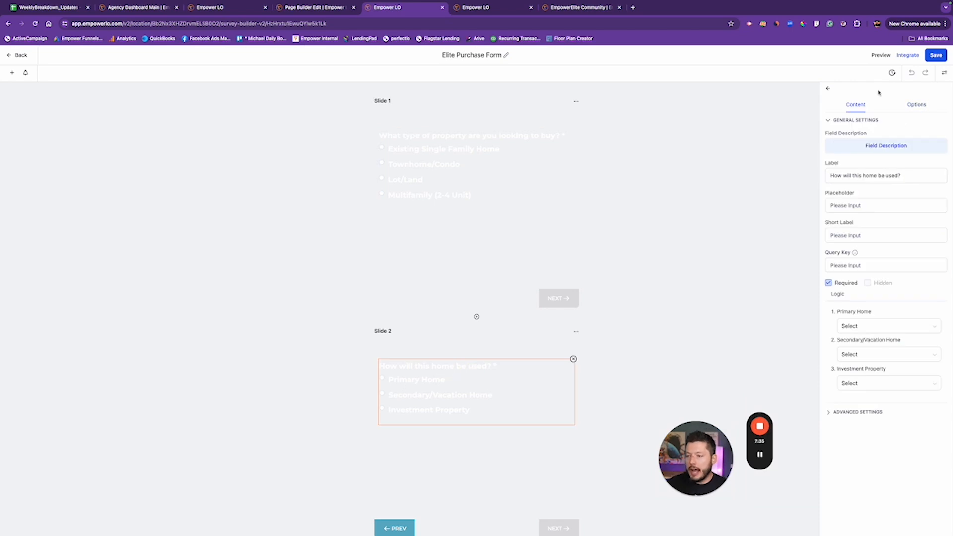
View the answer options of the property-type question on slide 1.
click(459, 152)
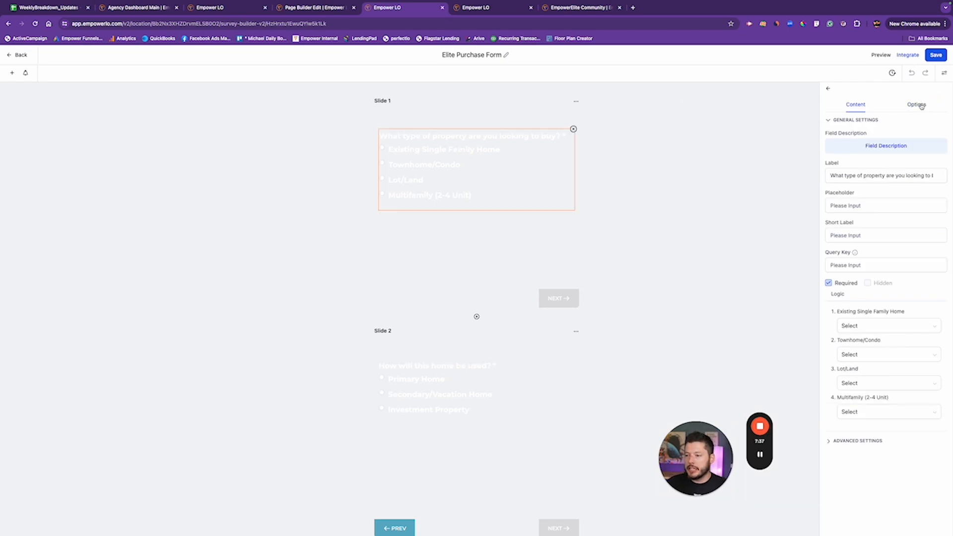
click(919, 104)
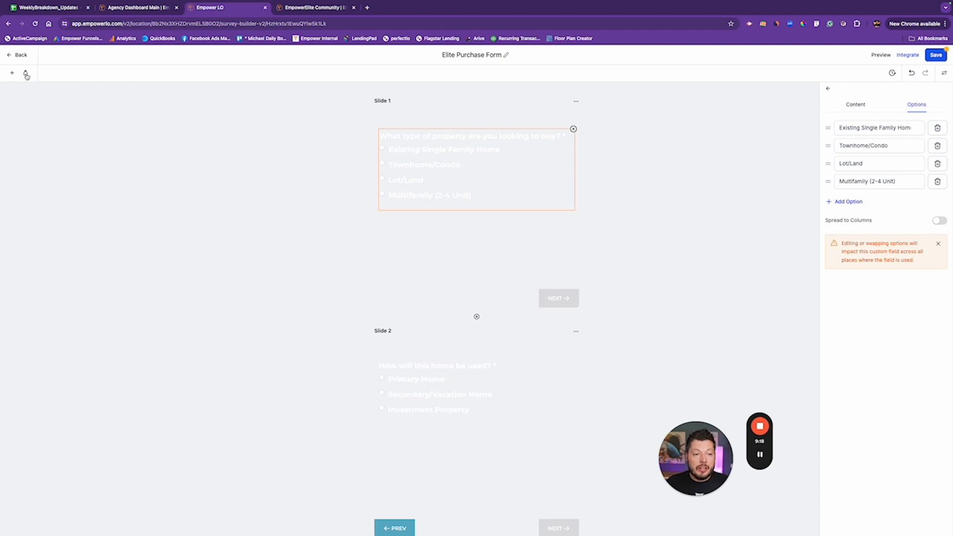
Turn on Email Notification and Auto Responder in the survey's notification settings and look through their fields.
click(25, 74)
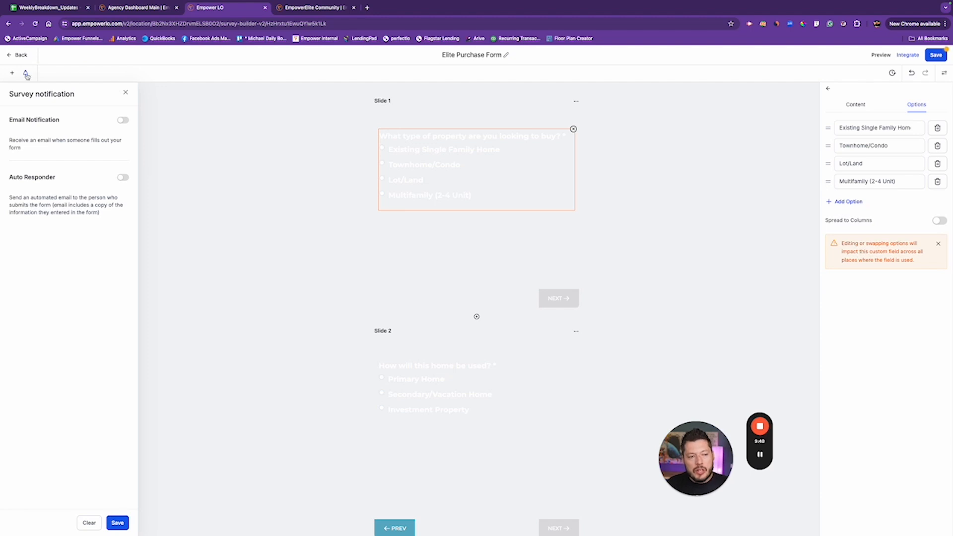
click(122, 120)
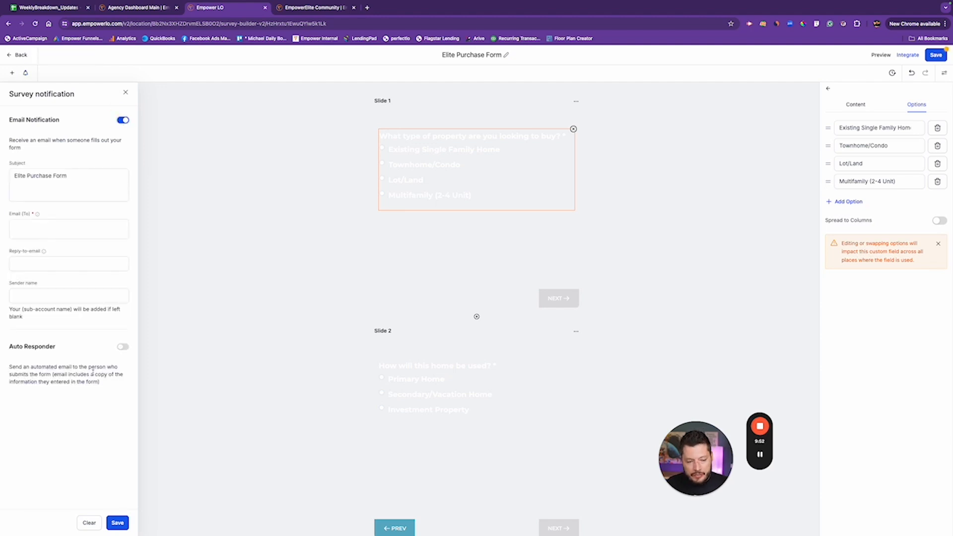
click(122, 346)
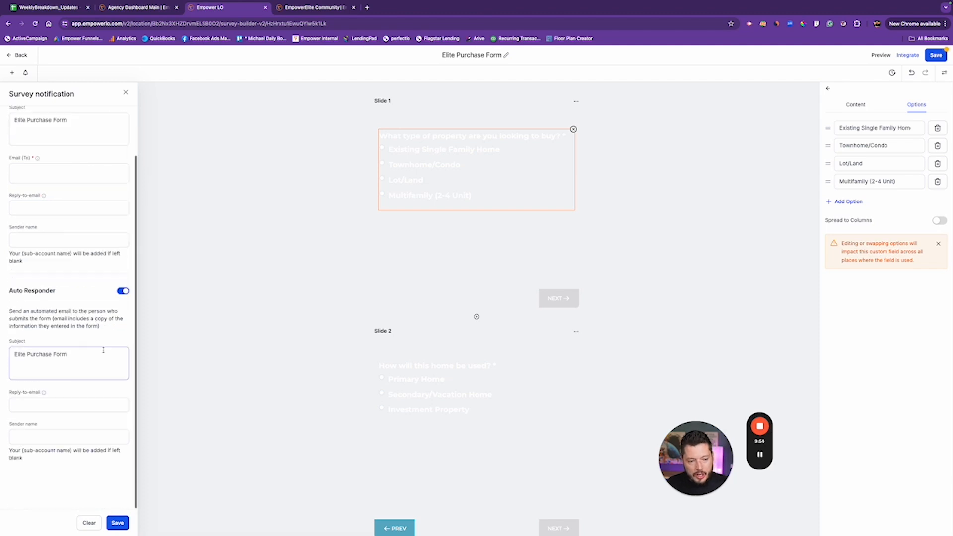
scroll(70, 310, down, 1)
scroll(59, 300, up, 1)
Try starting a custom value with "{{" on a new line of the email notification's subject, and review the other notification fields.
click(83, 186)
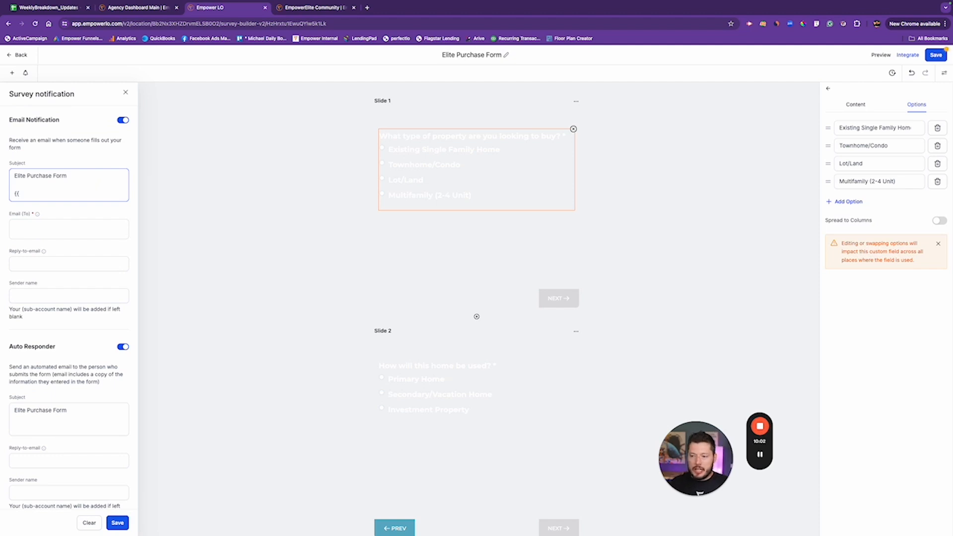
scroll(82, 186, down, 2)
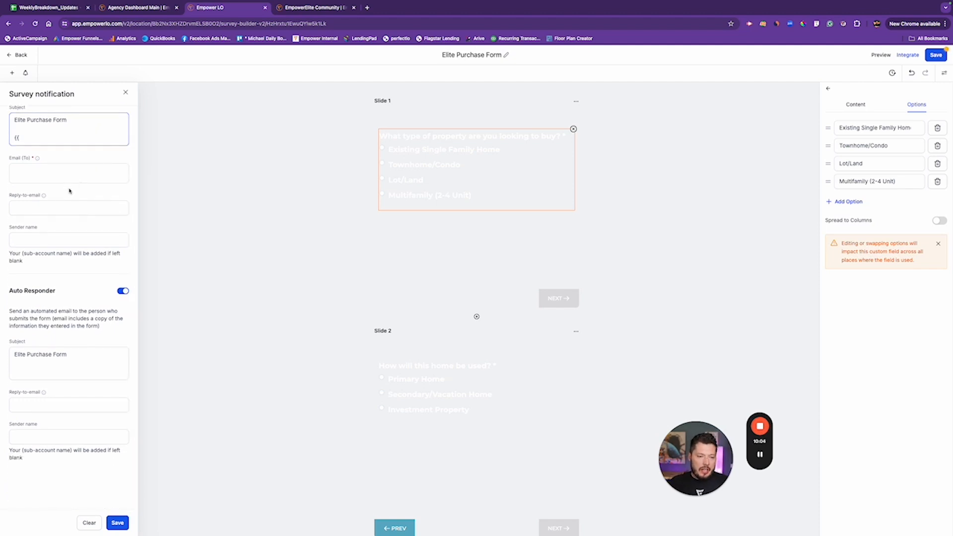
scroll(60, 258, up, 2)
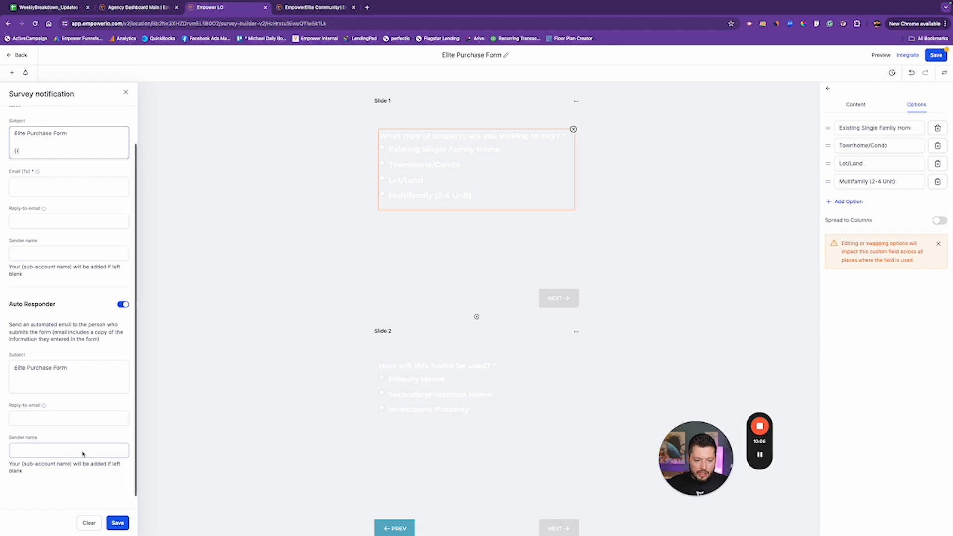
scroll(415, 320, down, 6)
scroll(328, 265, up, 6)
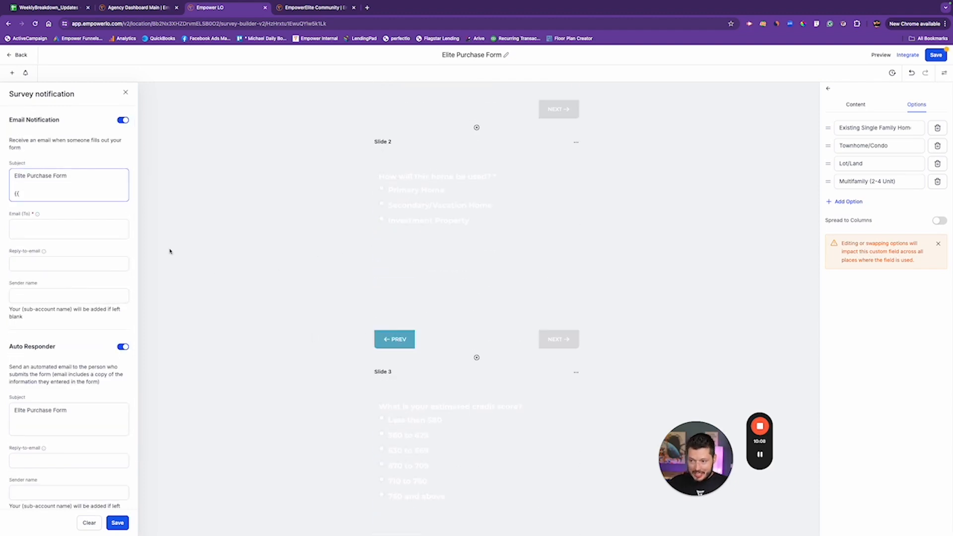
scroll(74, 223, down, 1)
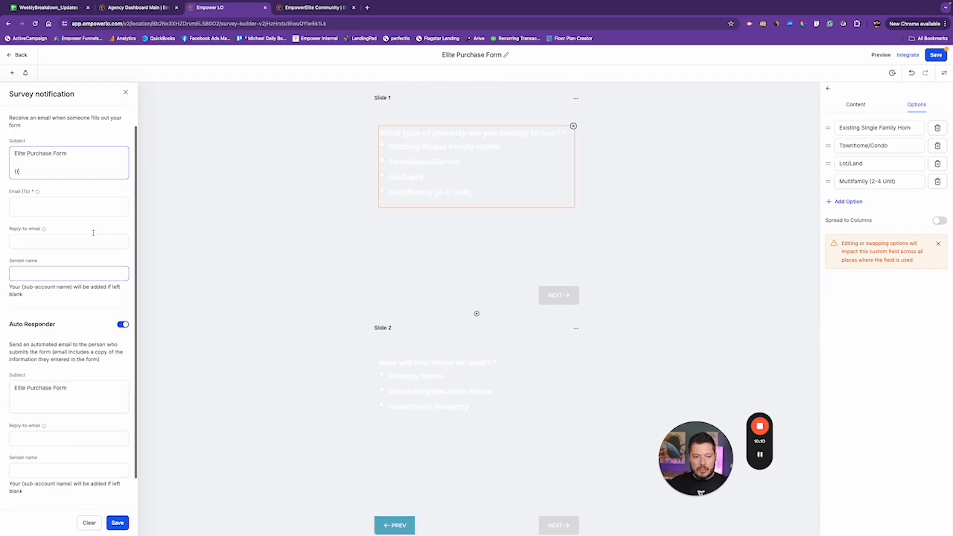
Remove the "{{" and the extra line from the email notification's subject, keeping only "Elite Purchase Form".
click(36, 161)
click(24, 168)
key(BackSpace)
key(BackSpace)
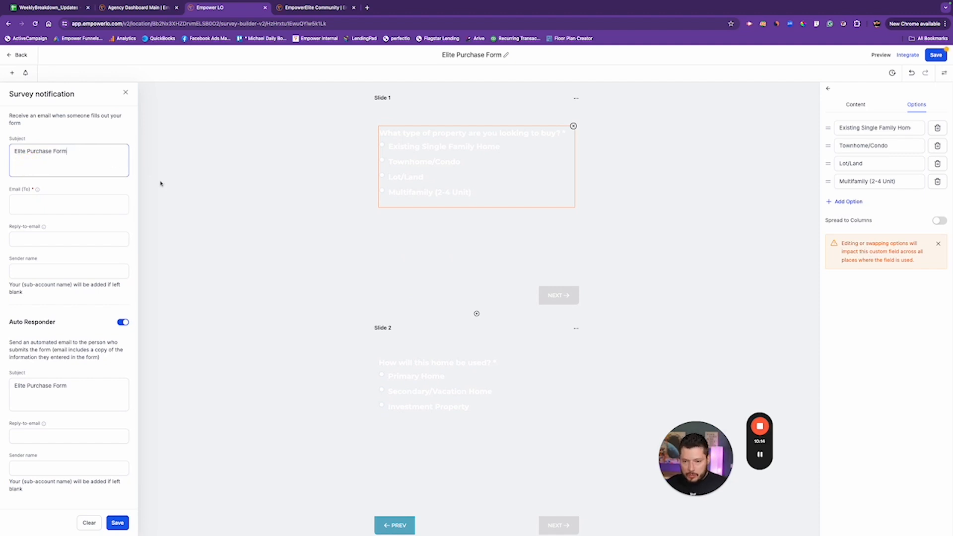
Examine the slide 7 household income question's settings and the surrounding survey slides, and reopen the survey notification settings.
scroll(226, 200, down, 20)
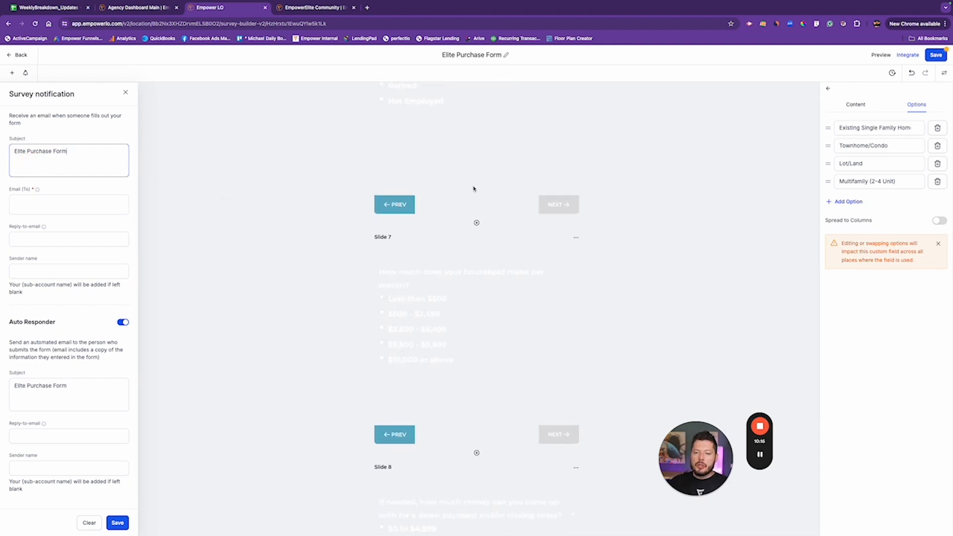
click(461, 270)
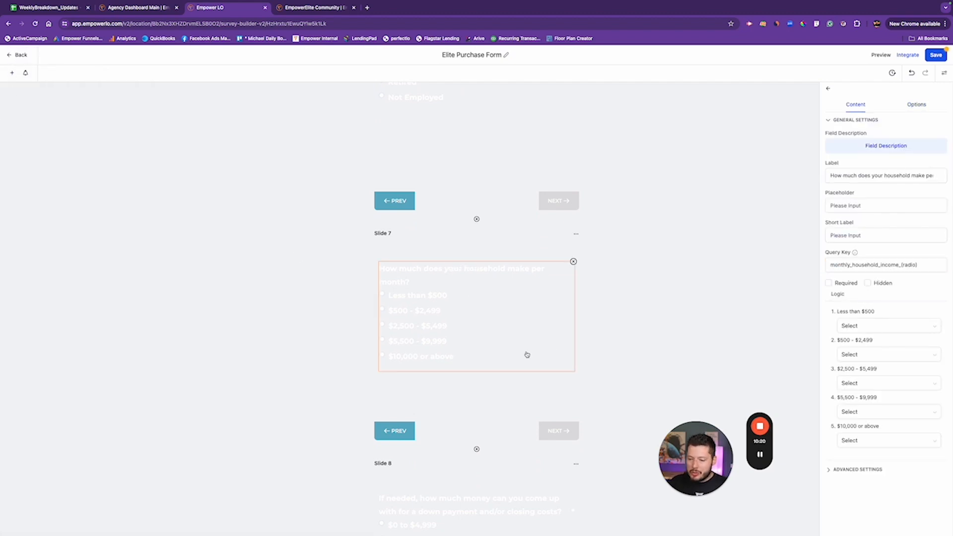
scroll(554, 336, down, 2)
scroll(554, 336, down, 3)
scroll(445, 286, up, 20)
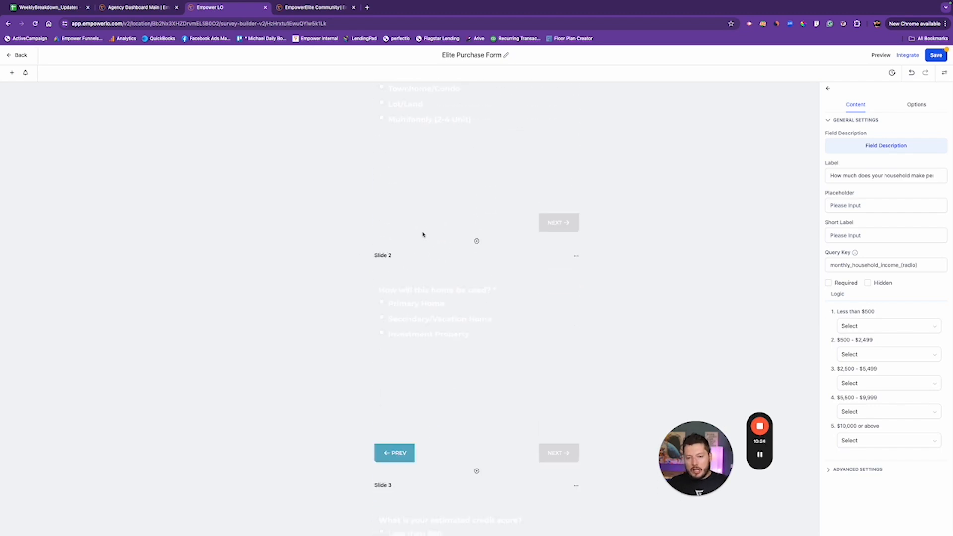
scroll(423, 234, up, 1)
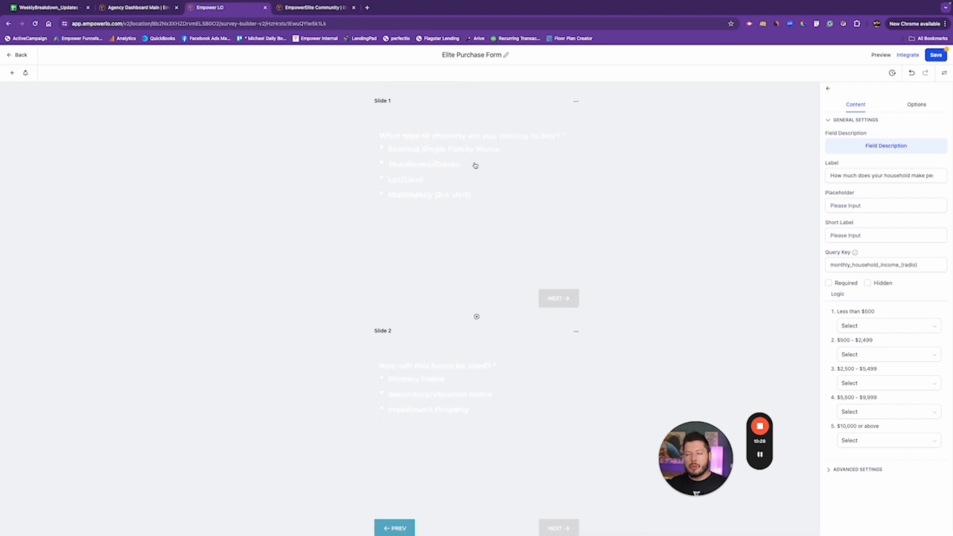
click(25, 72)
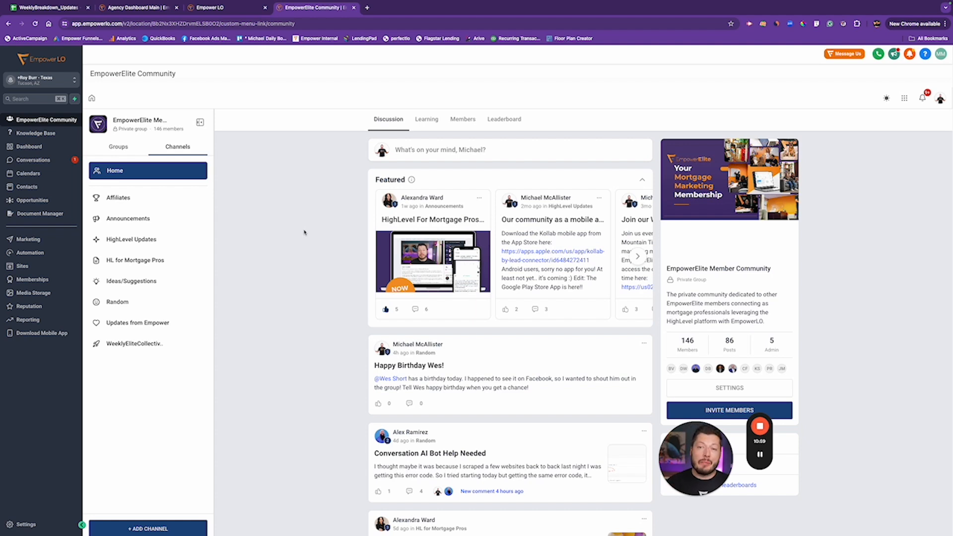
In the EmpowerElite Community discussion feed, open the "GIF support live in our community!" post and read it.
scroll(518, 332, down, 2)
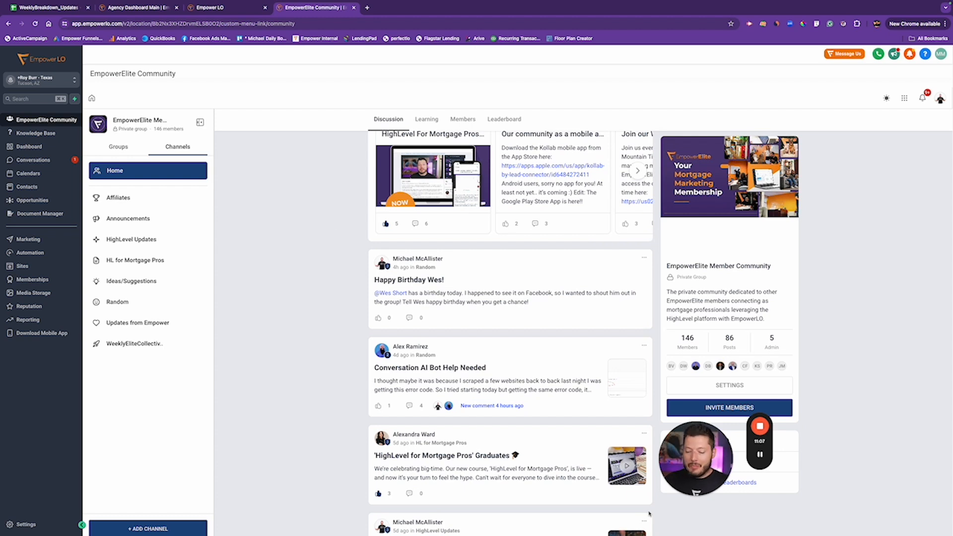
click(637, 533)
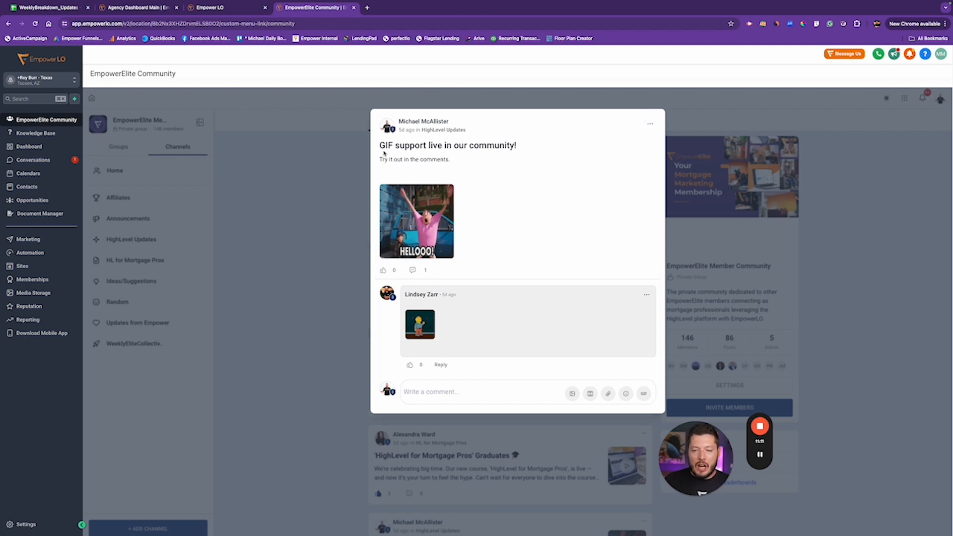
drag(380, 145, 393, 146)
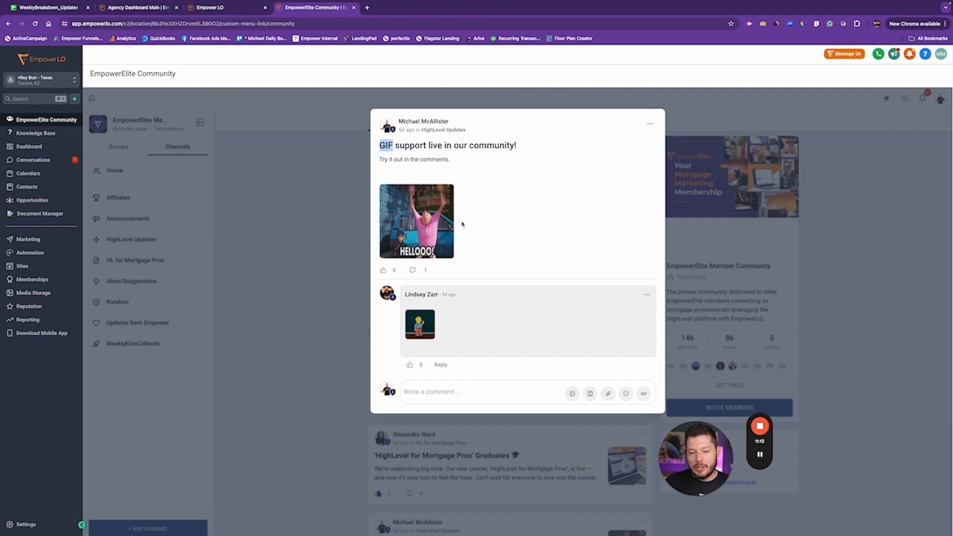
click(389, 145)
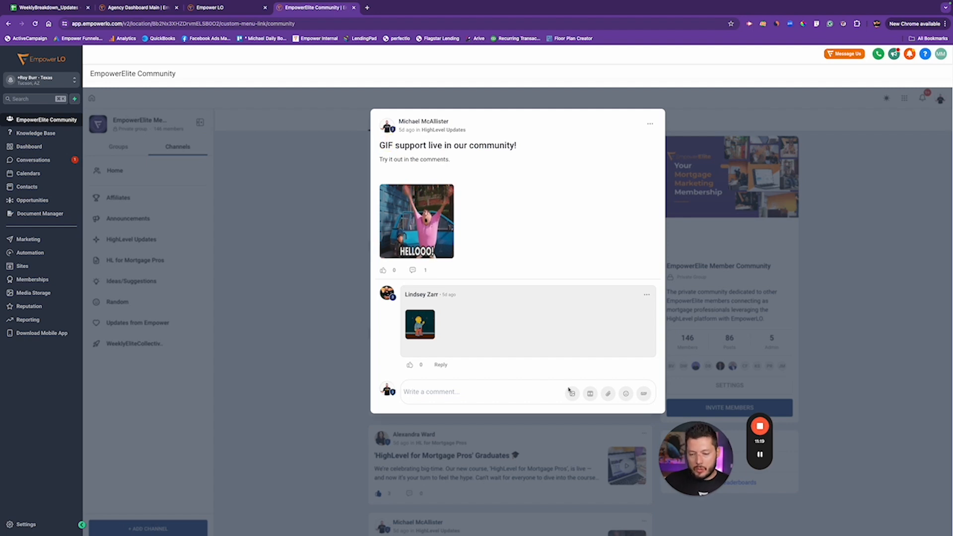
Browse the comment's GIF picker and attach the GIF of the man in sunglasses to a new comment on the post.
click(643, 393)
scroll(616, 326, down, 10)
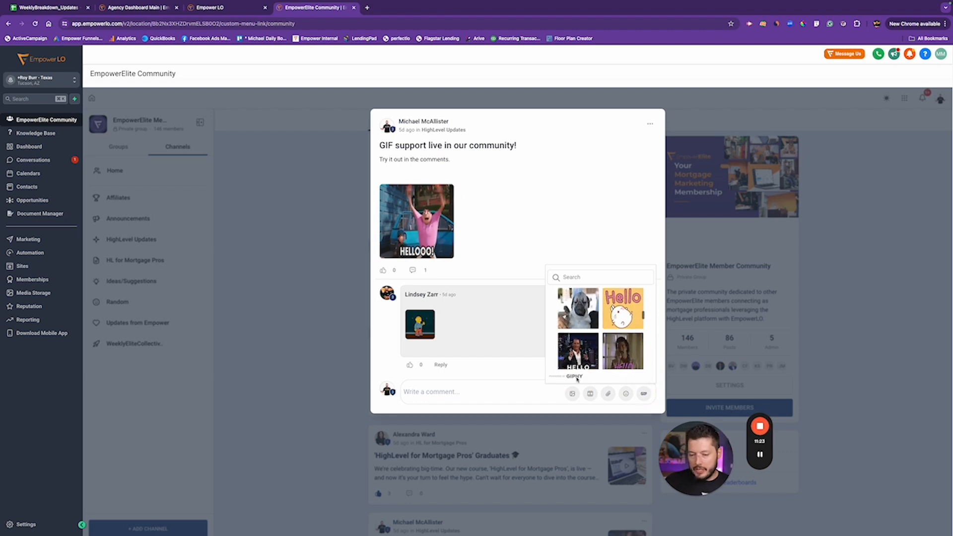
scroll(622, 302, down, 5)
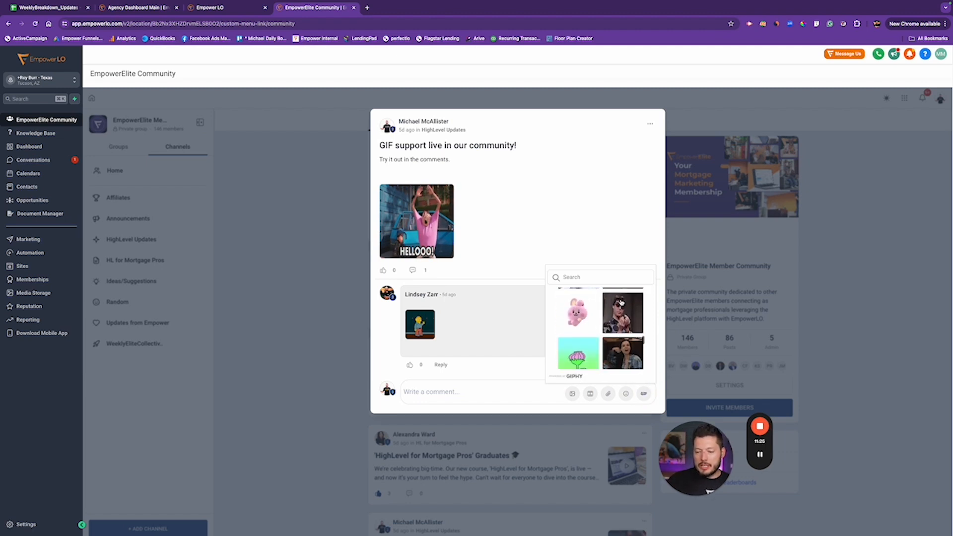
click(622, 306)
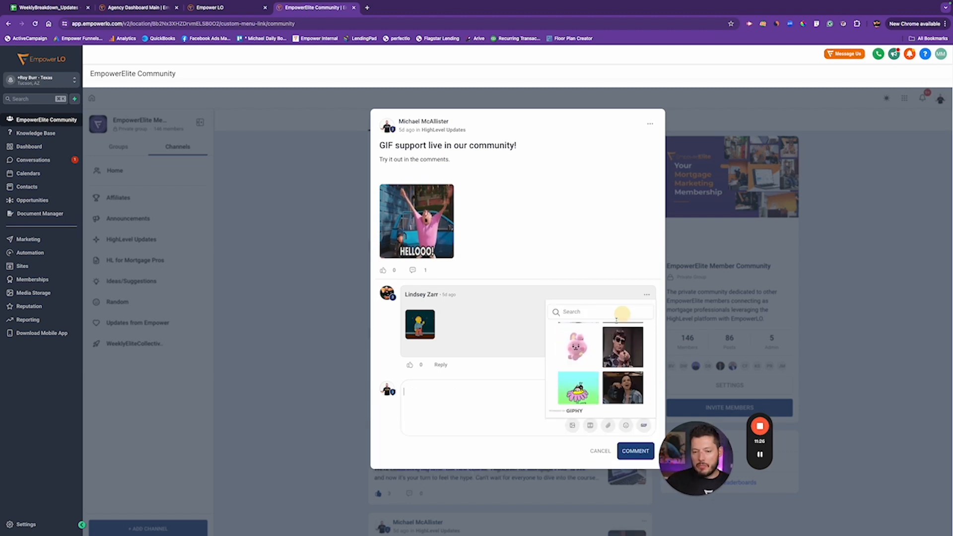
click(480, 411)
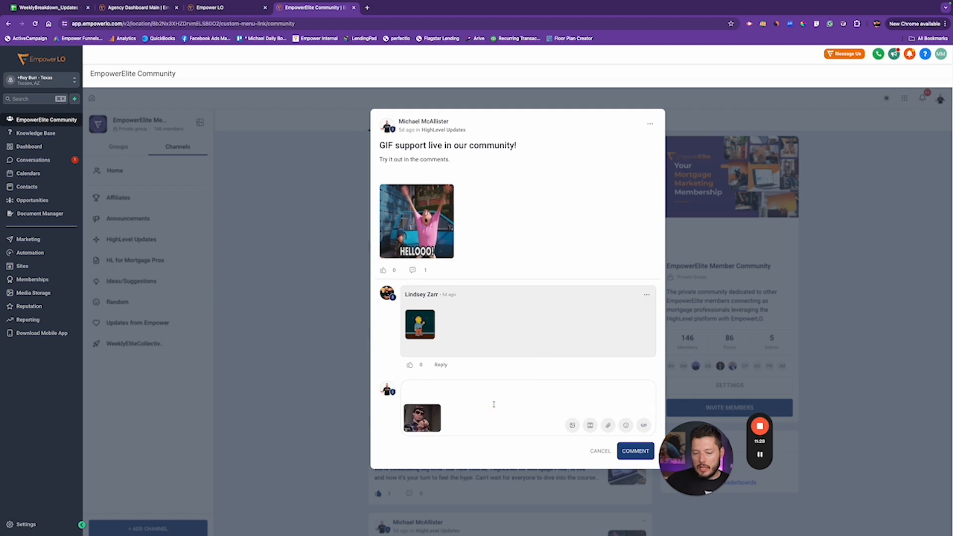
Remove the attached GIF from the unposted comment.
click(444, 416)
click(445, 405)
click(445, 415)
key(BackSpace)
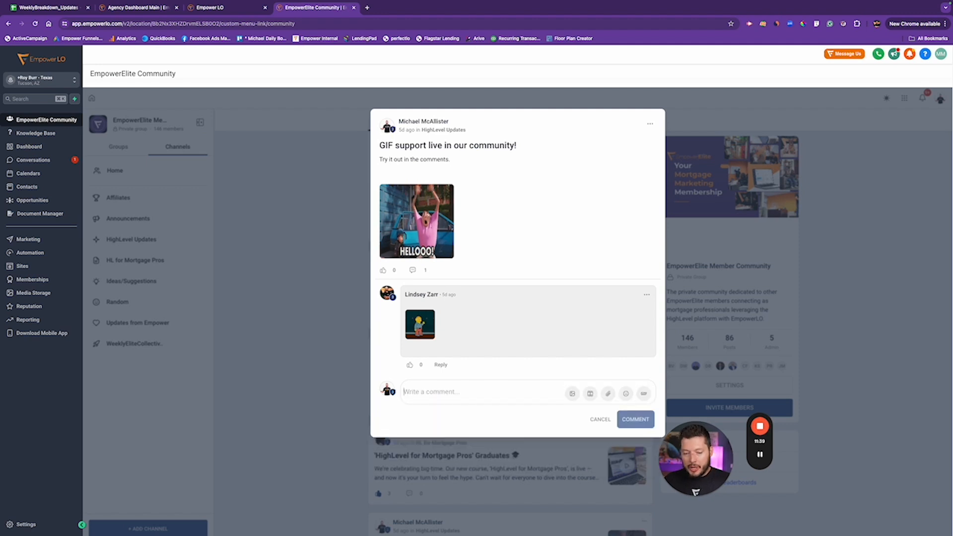